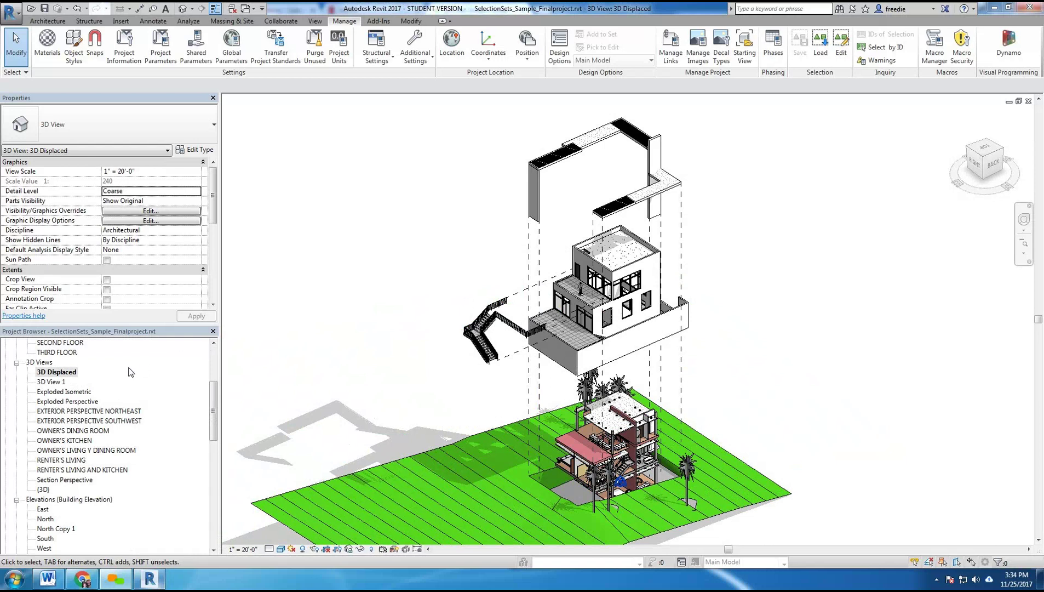
Step: Frame the house in the default 3D view and bring up the saved selection filters list
click(183, 8)
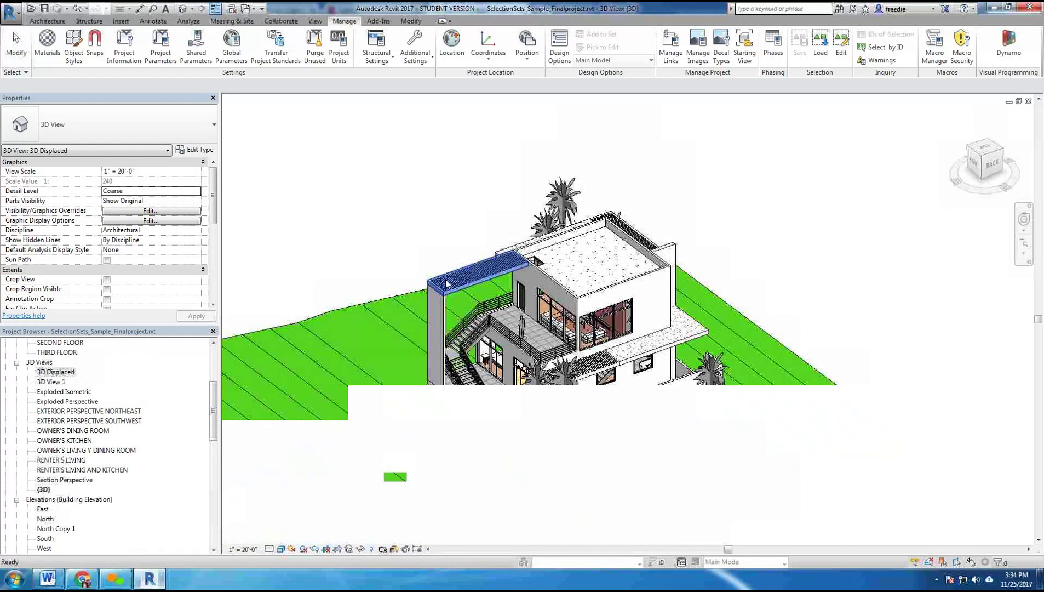
scroll(485, 243, up, 2)
scroll(486, 243, up, 1)
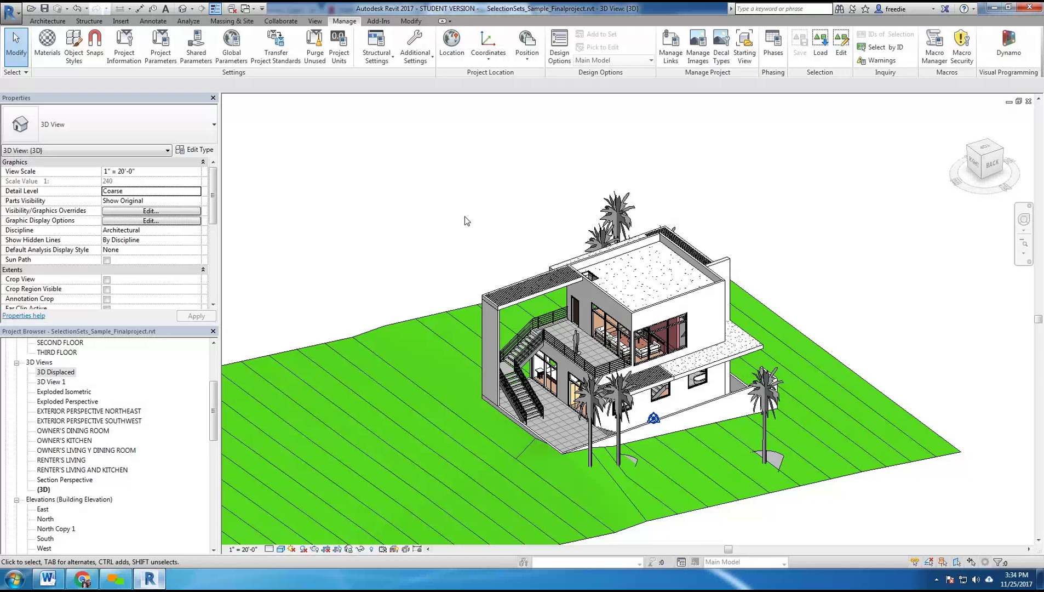
middle_drag(550, 190, 562, 195)
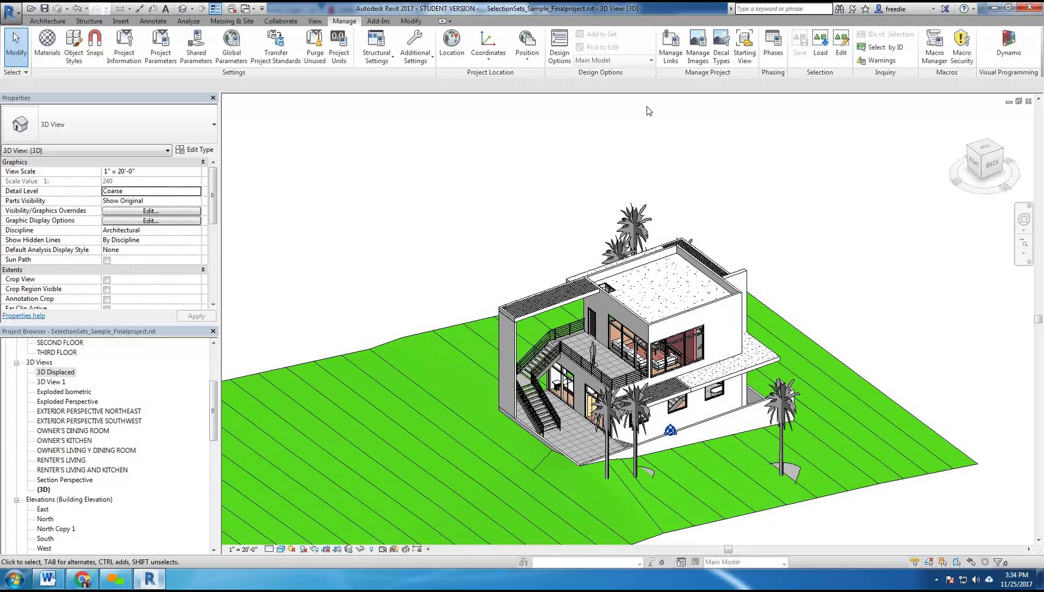
click(821, 46)
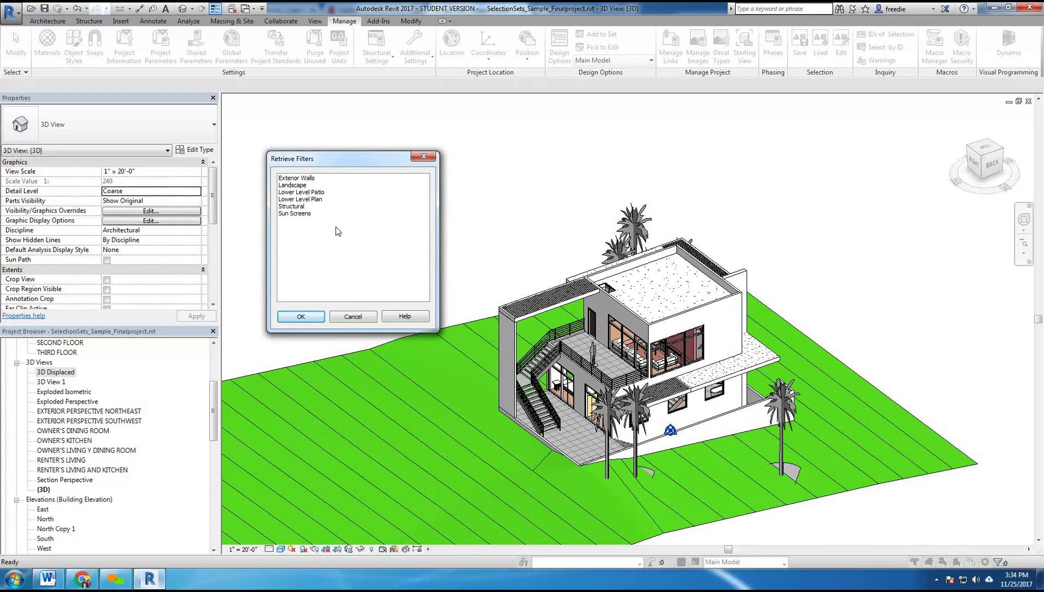
Step: Load the Exterior Walls saved selection, then clear it so nothing is selected
click(301, 178)
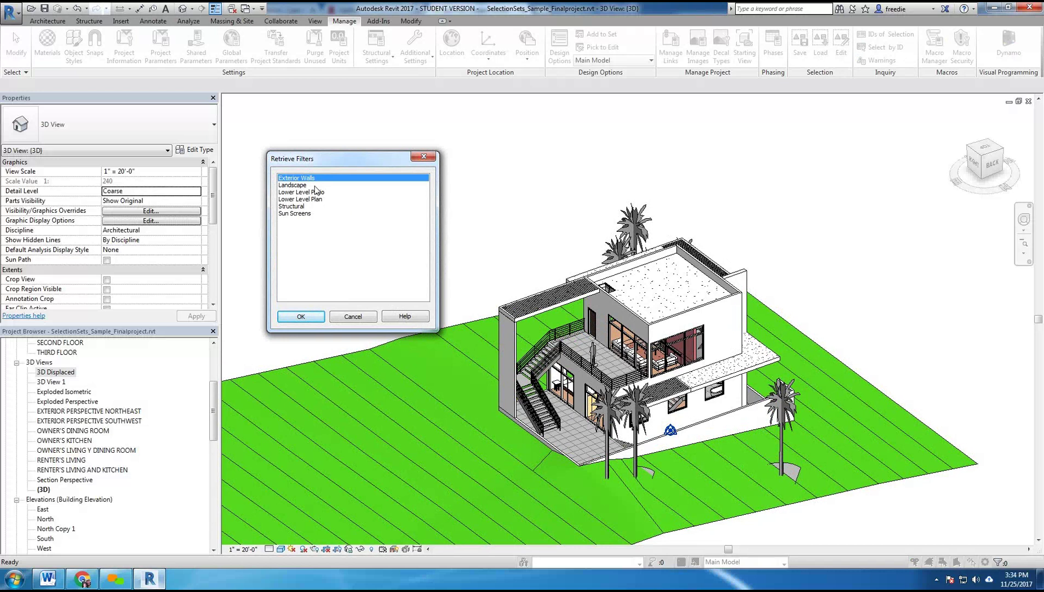
click(316, 318)
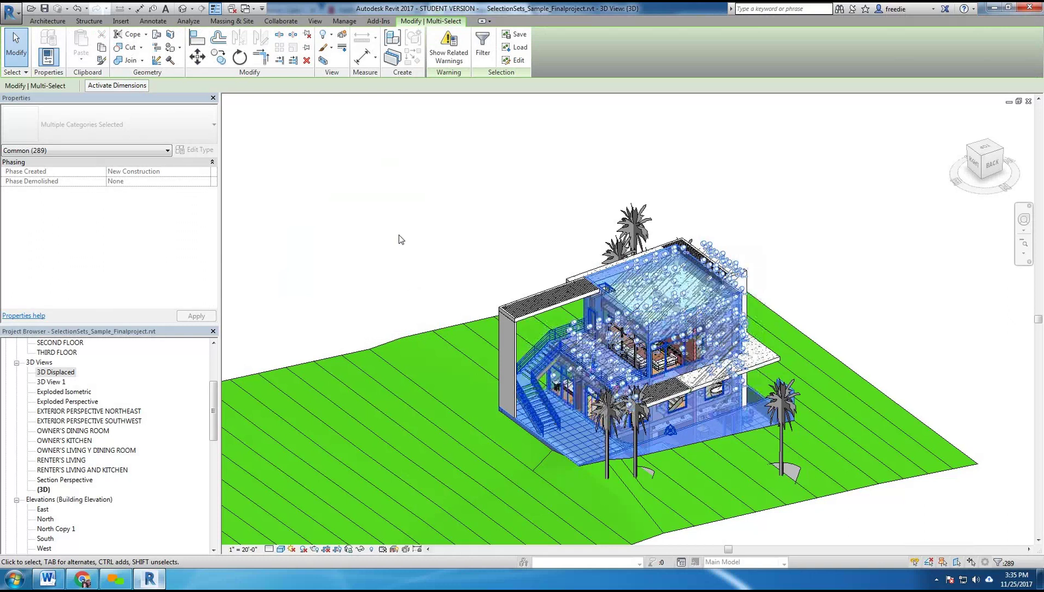
middle_drag(413, 240, 433, 261)
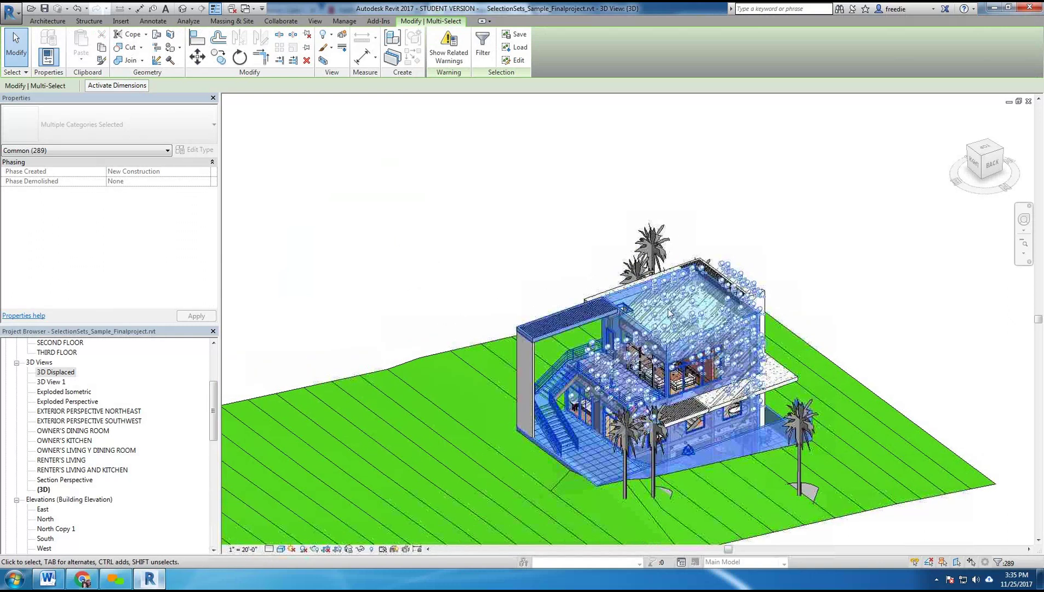
click(497, 261)
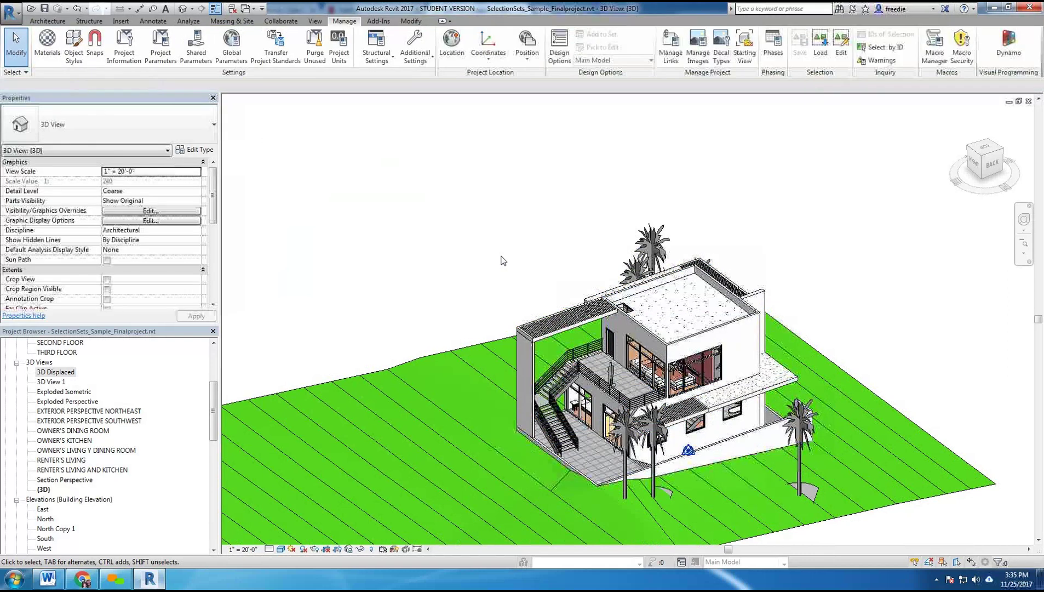
Step: Select the pergola beam and post together and make them a new displacement set
click(515, 335)
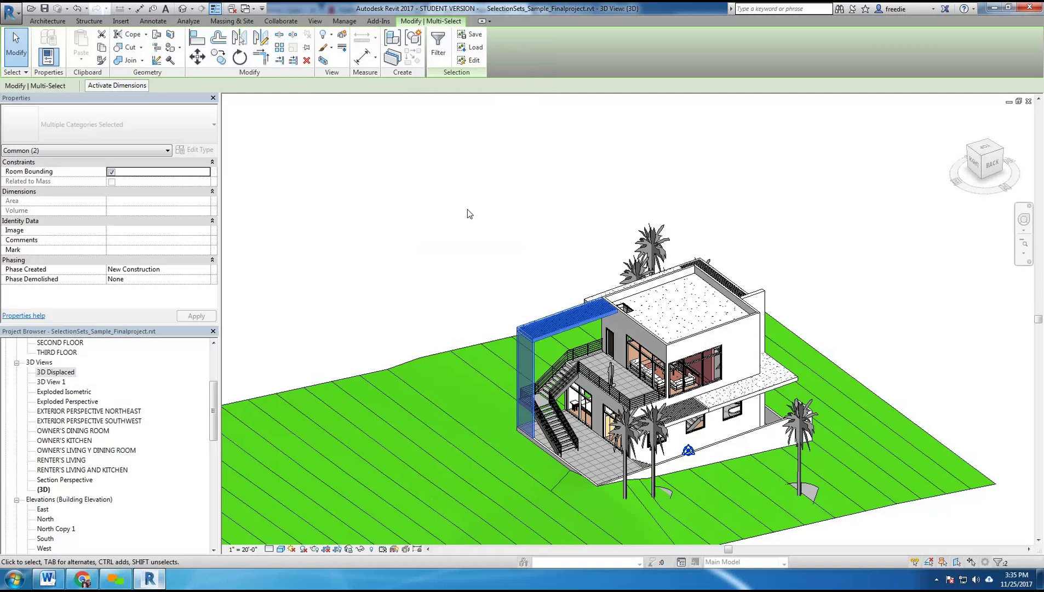
key(Escape)
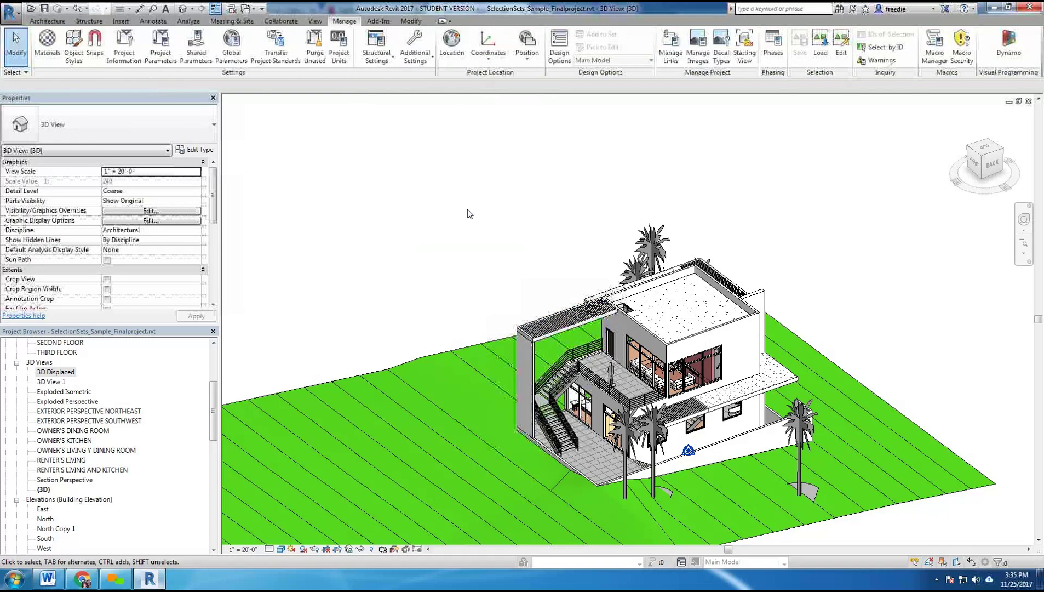
middle_drag(523, 314, 540, 319)
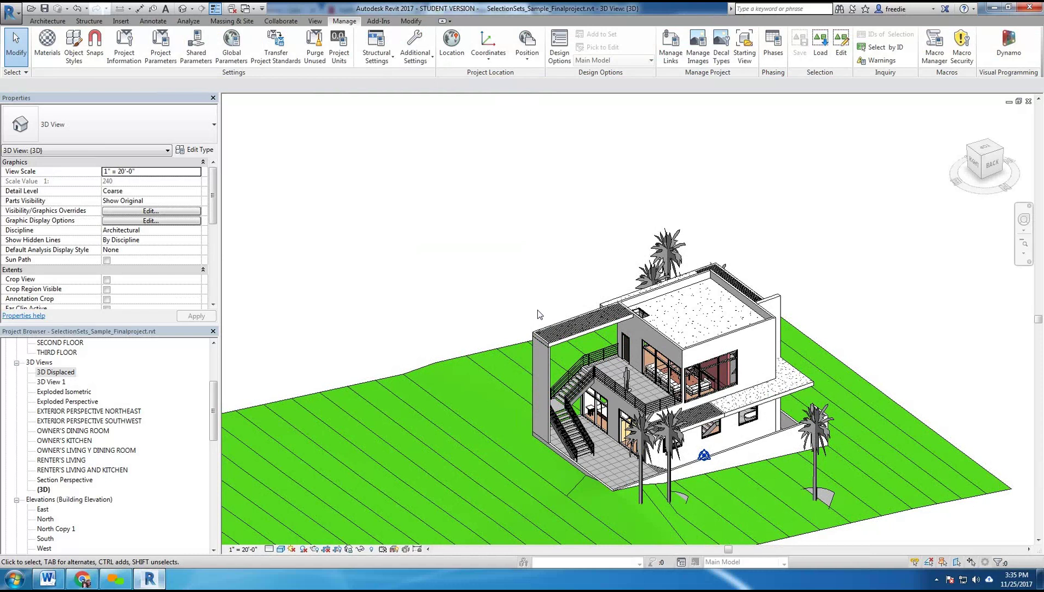
key(Tab)
click(529, 341)
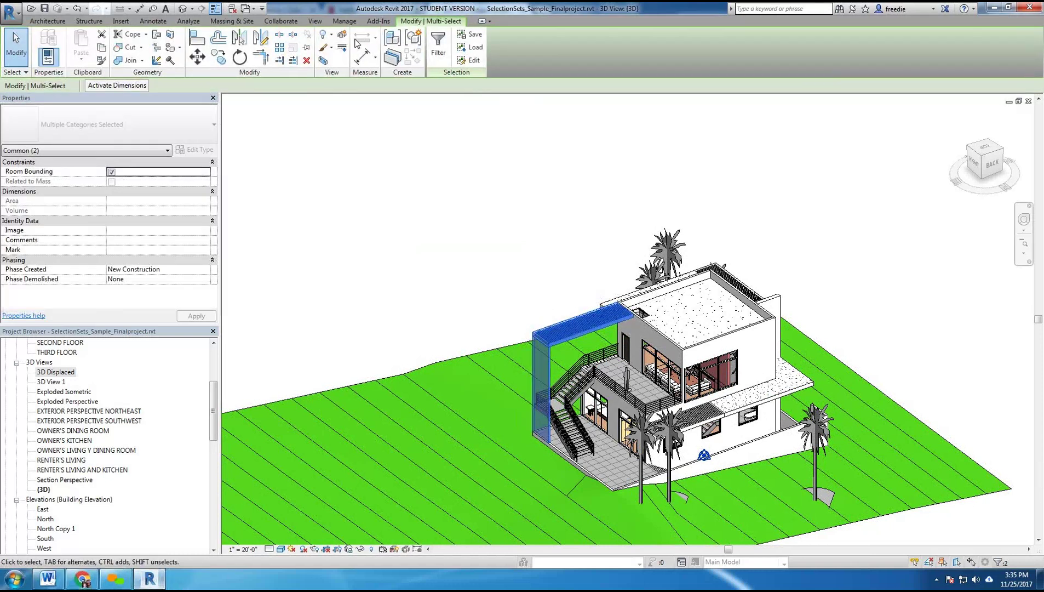
click(342, 37)
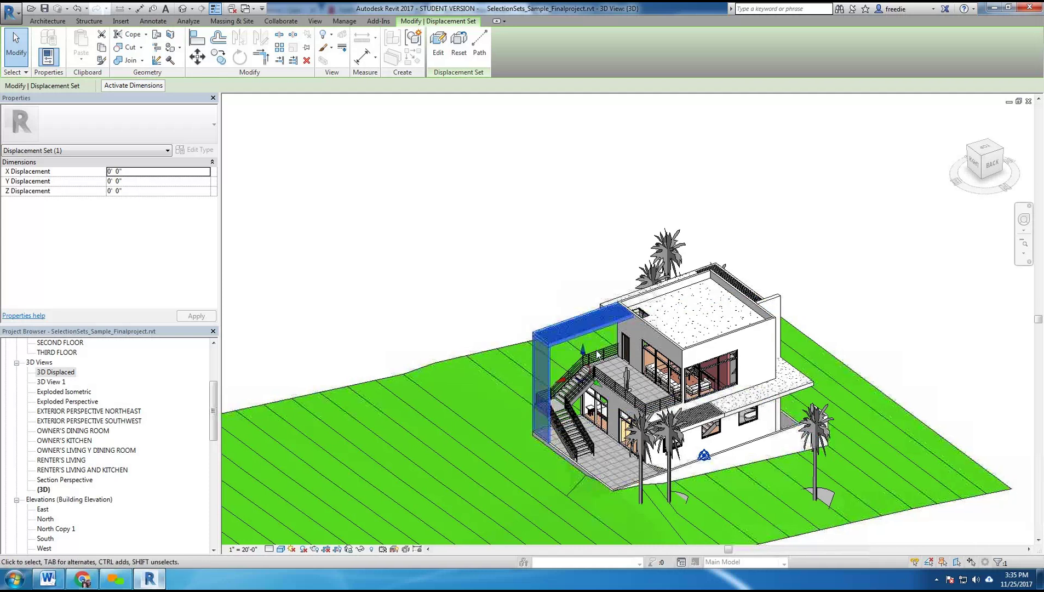
Step: Give the pergola displacement set a Z displacement of 50', then reselect the raised frame
click(165, 191)
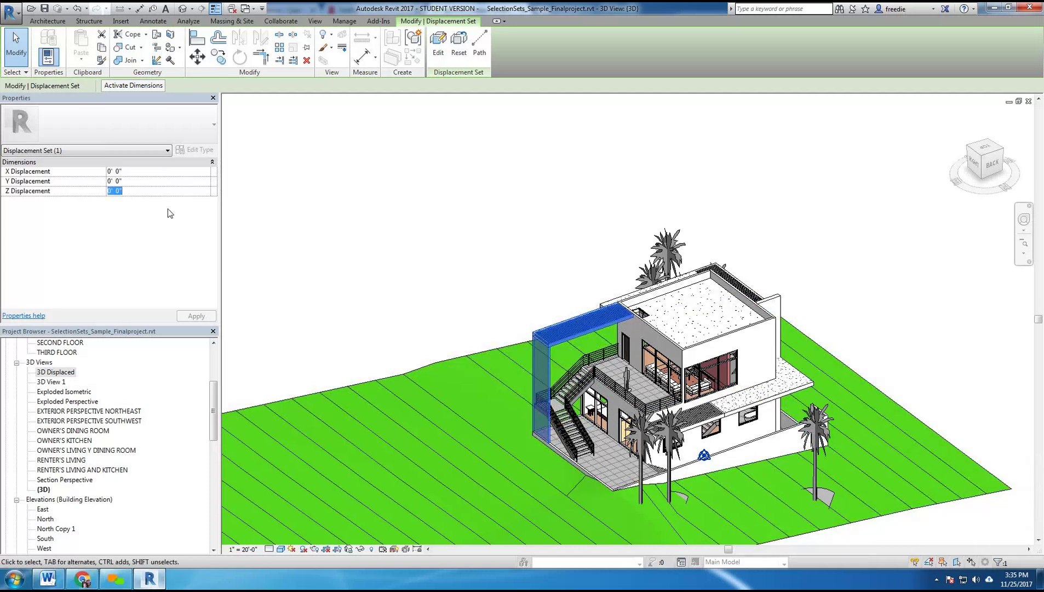
text(50)
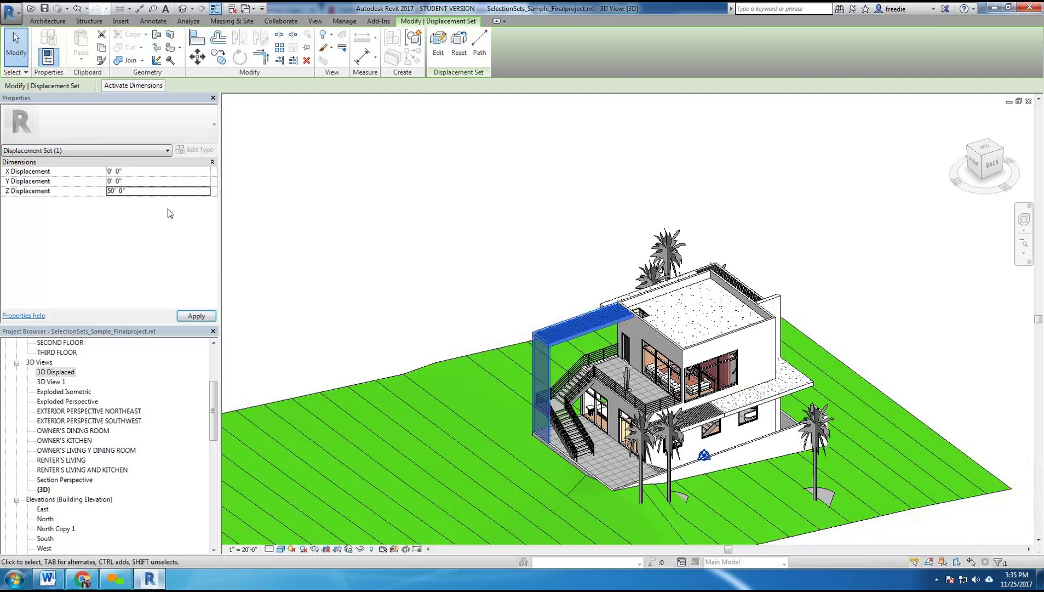
click(196, 316)
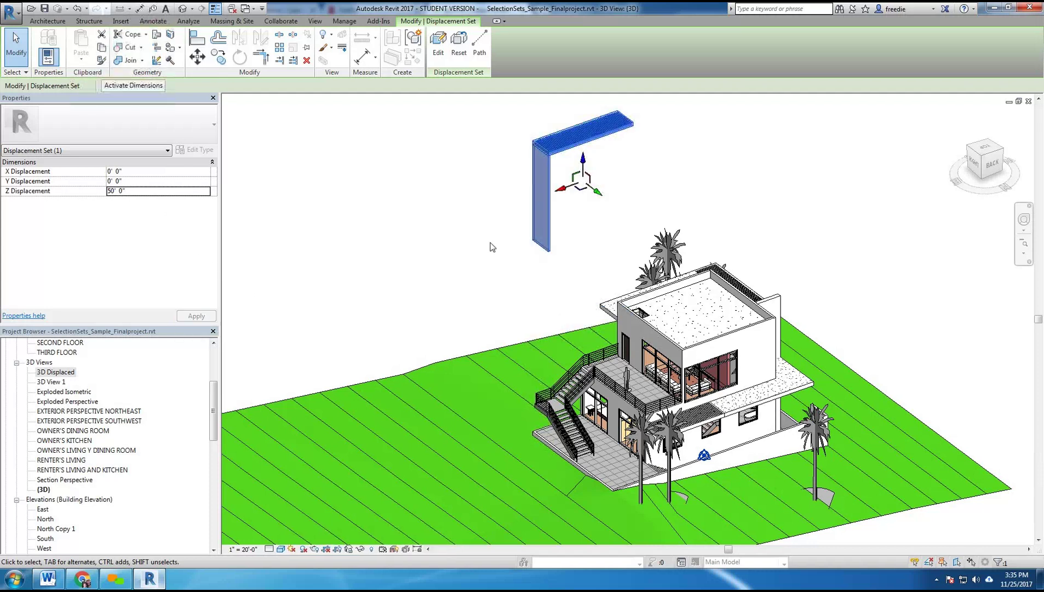
click(490, 247)
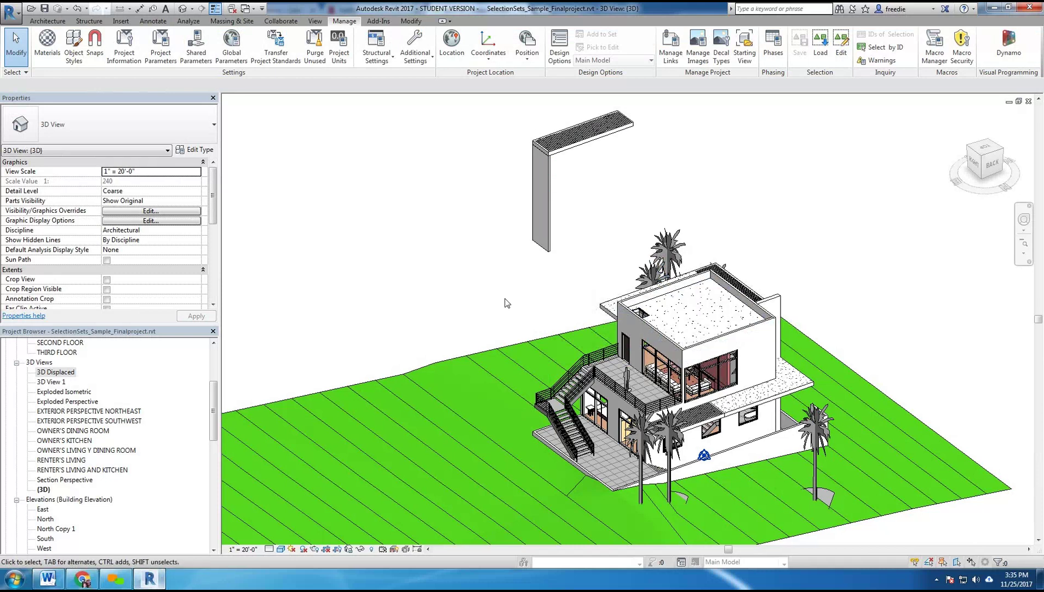
click(547, 155)
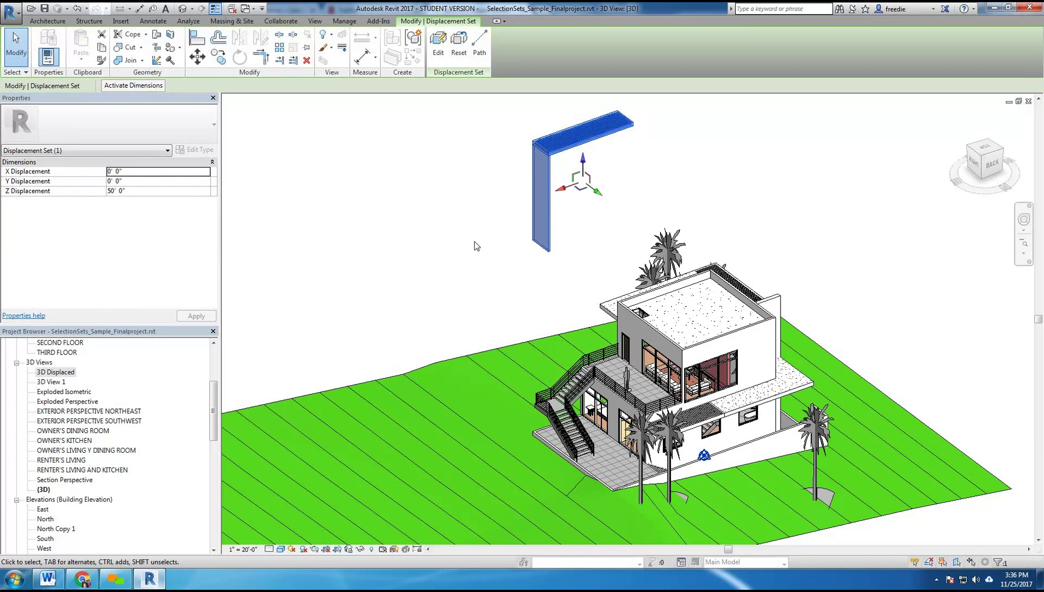
Step: Add the exterior stair and its railing to the pergola displacement set
click(439, 48)
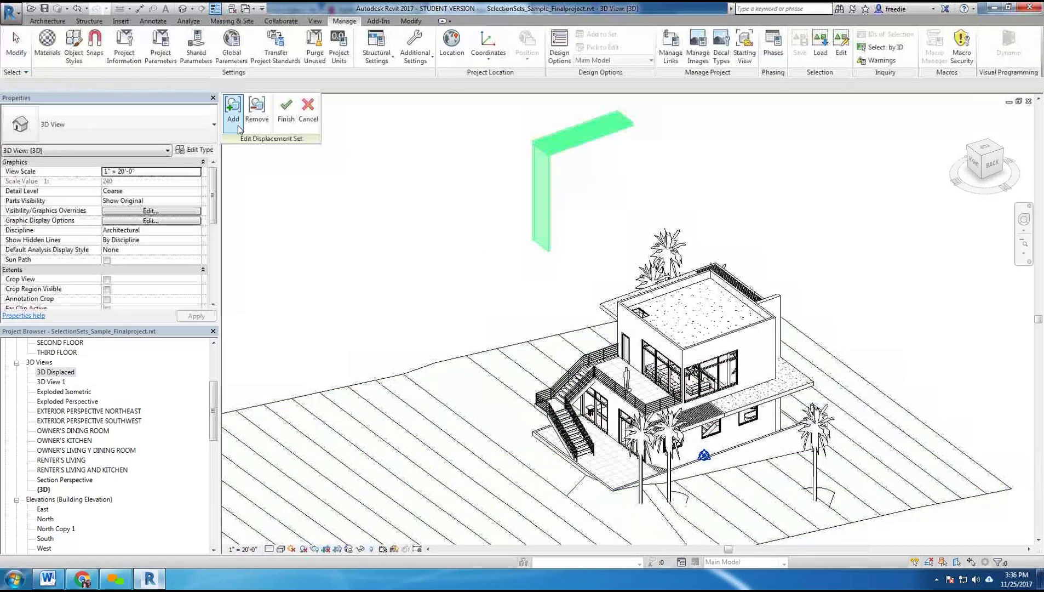
click(233, 125)
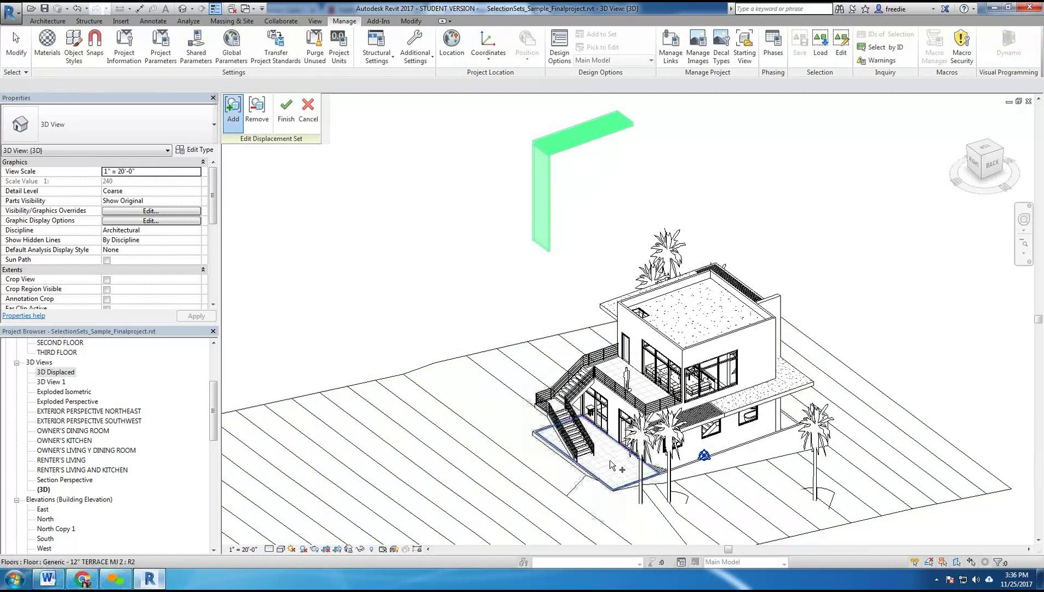
click(585, 451)
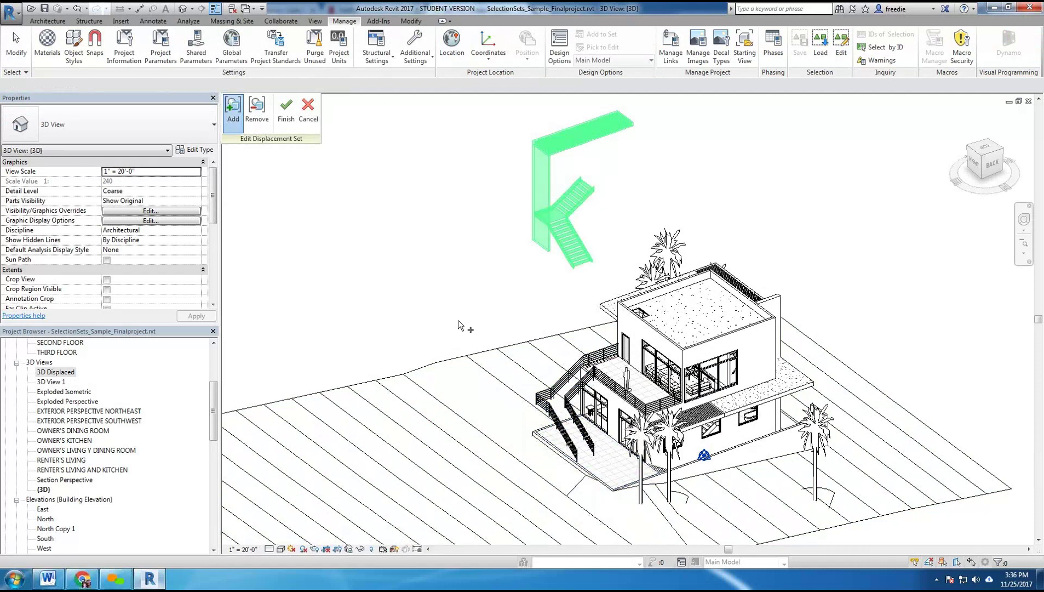
click(559, 386)
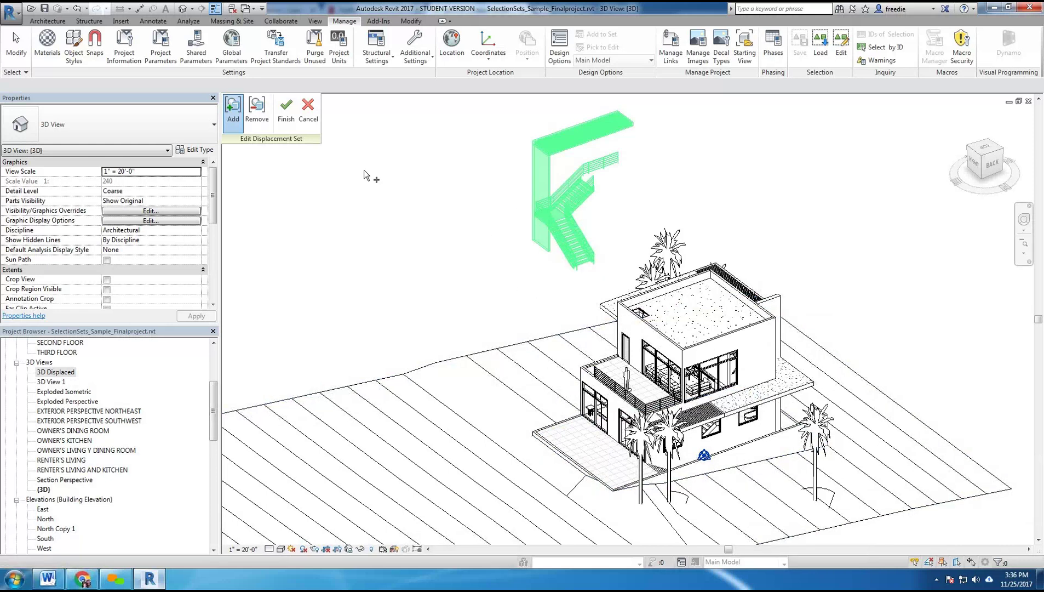
middle_drag(432, 200, 426, 218)
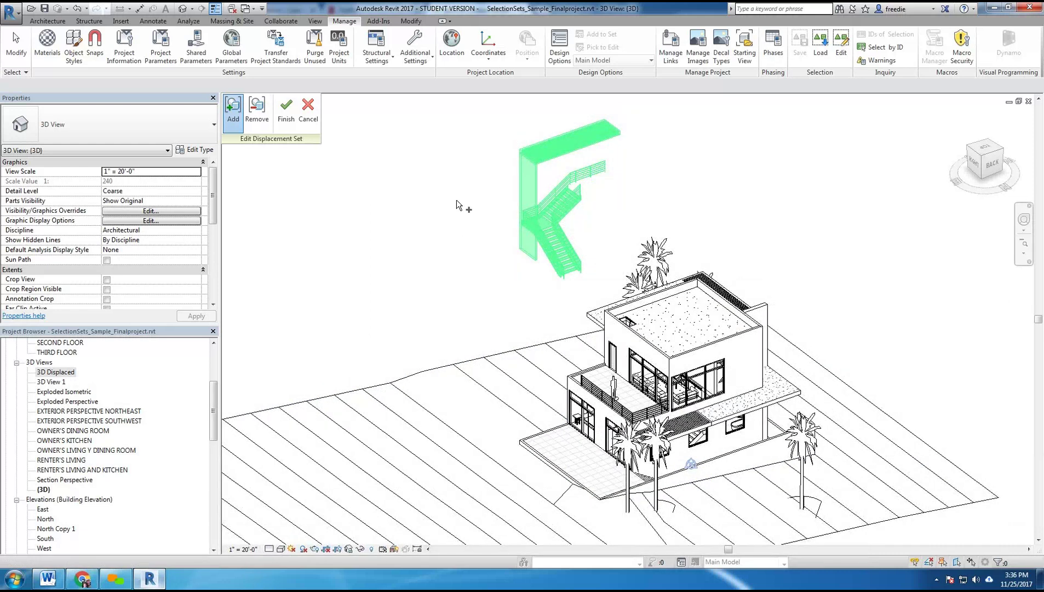
Step: Remove the three stair railings from the set and finish editing it
click(256, 113)
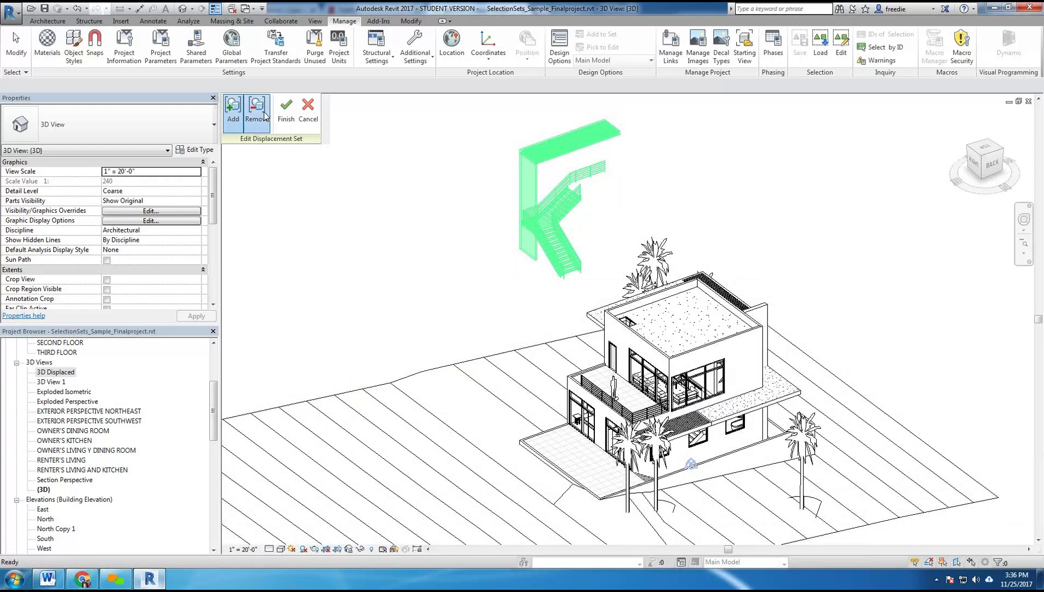
click(602, 175)
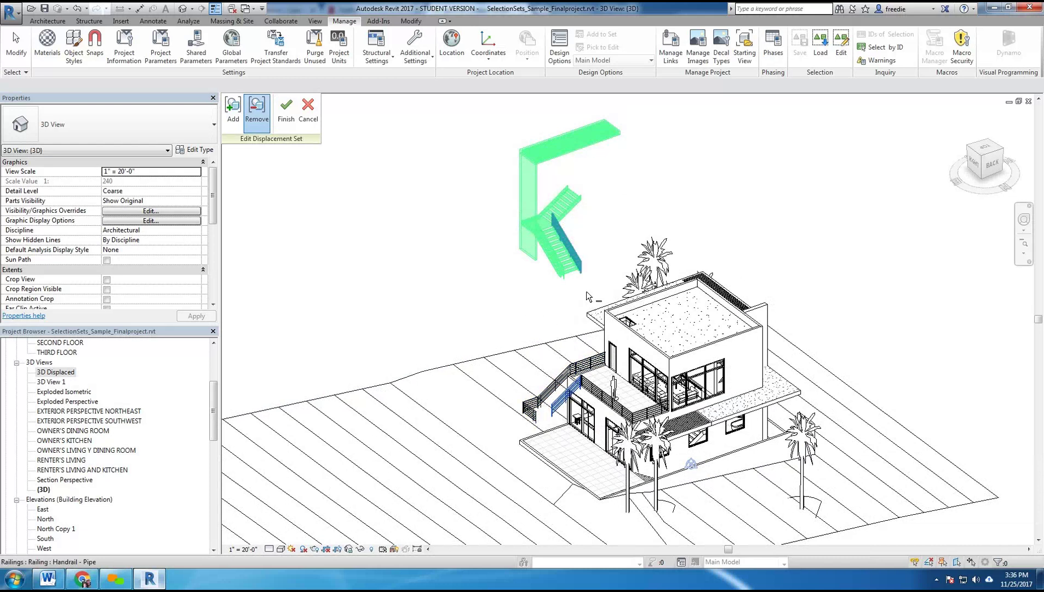
click(580, 265)
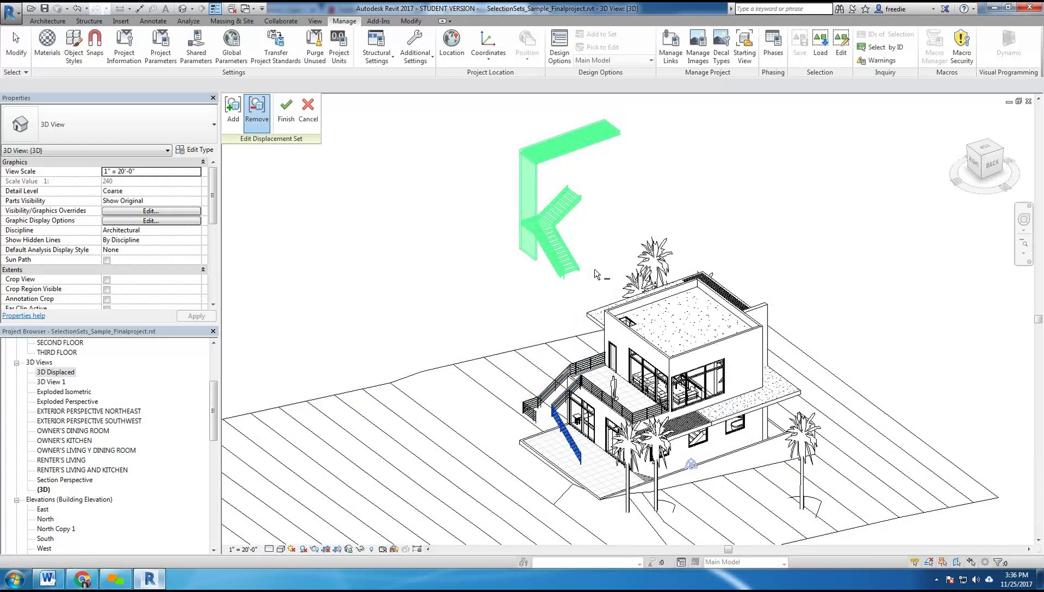
click(565, 283)
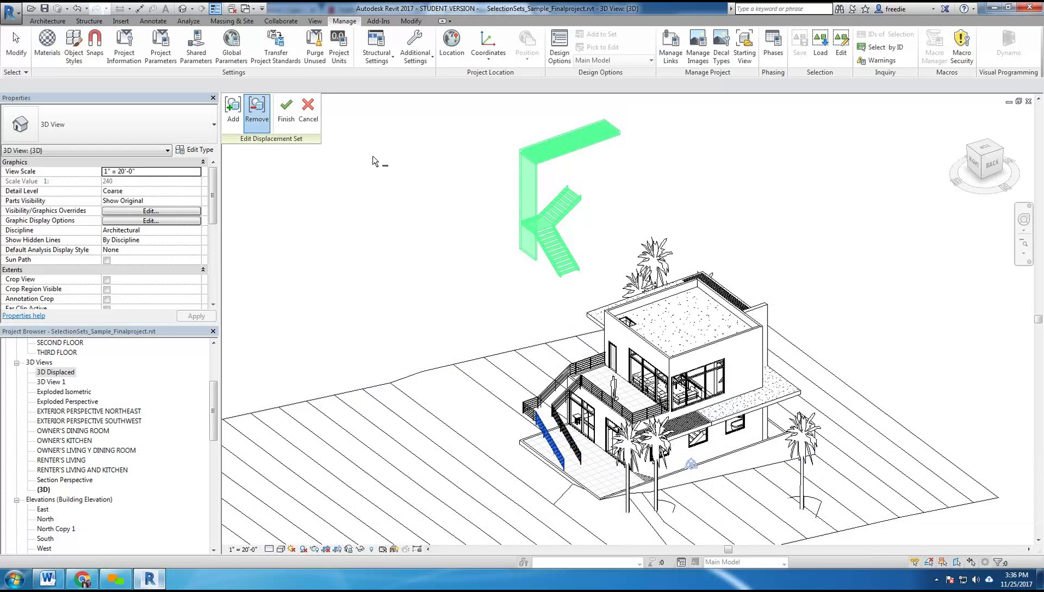
click(286, 109)
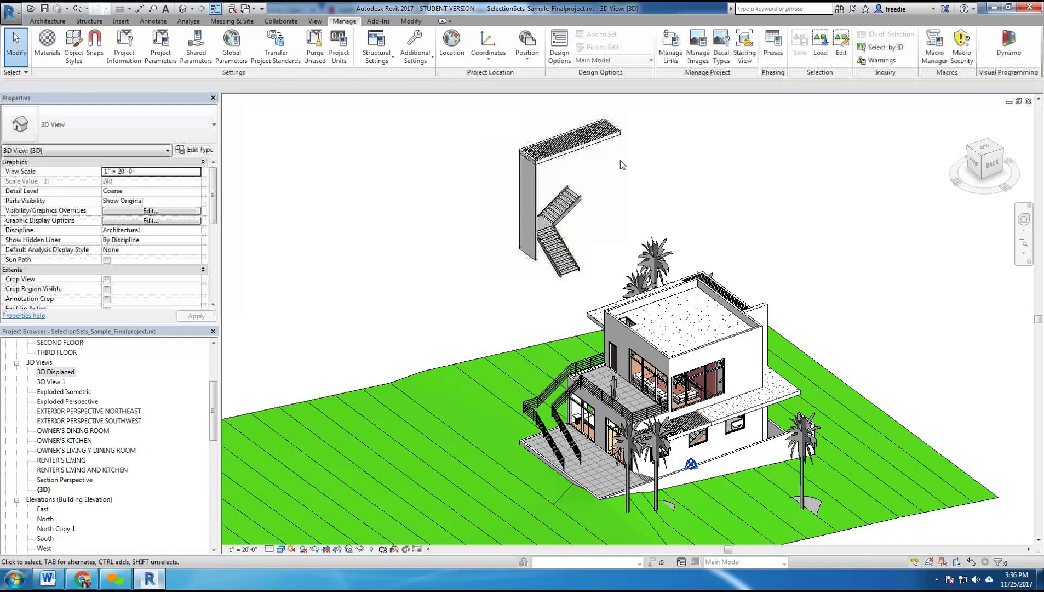
Step: Reset the floating stair and pergola displacement set back onto the house
click(571, 119)
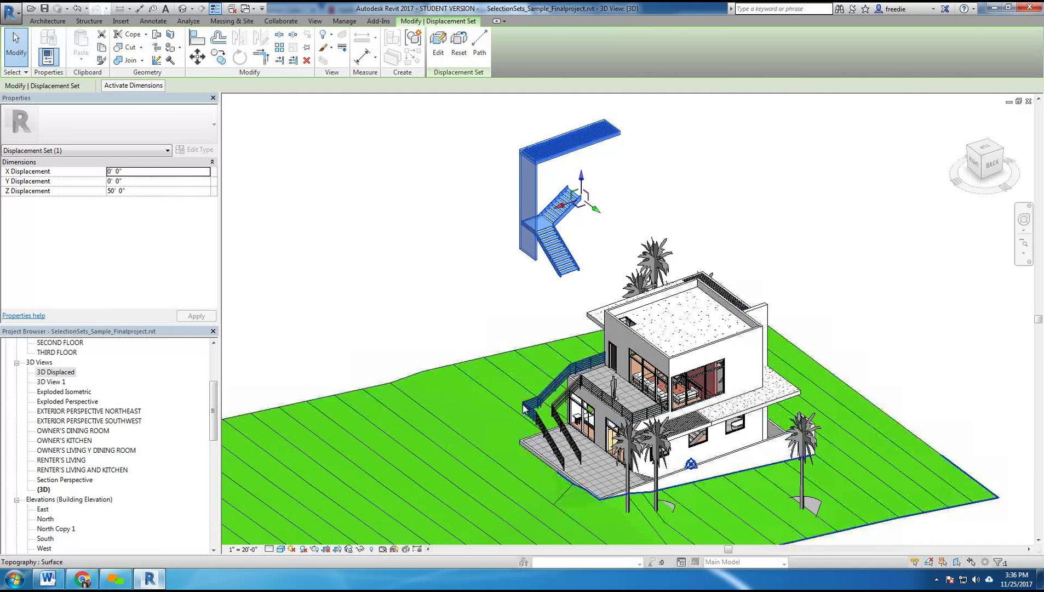
click(454, 294)
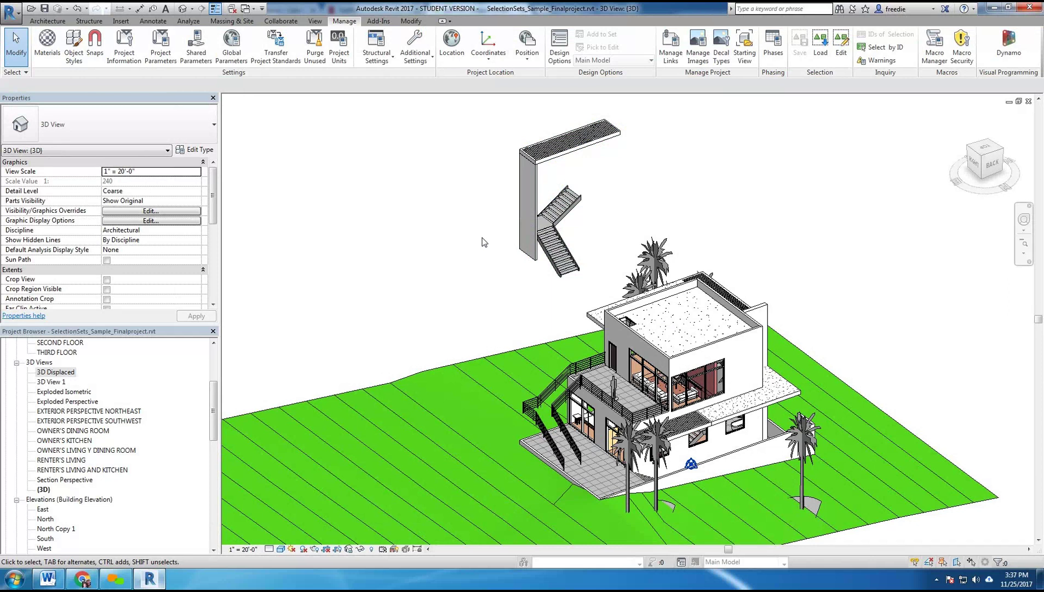
click(523, 208)
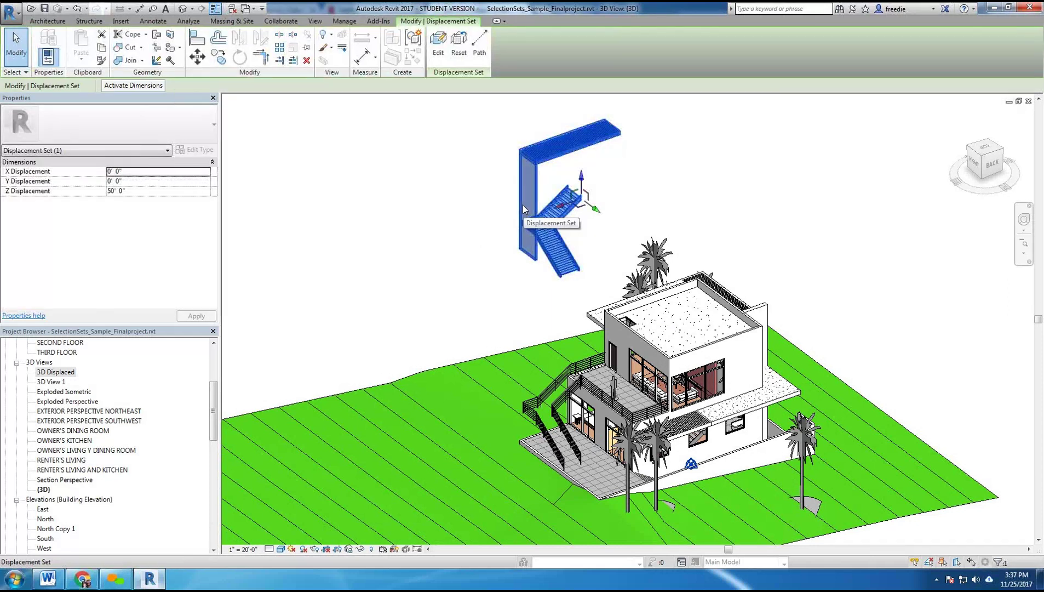
click(459, 52)
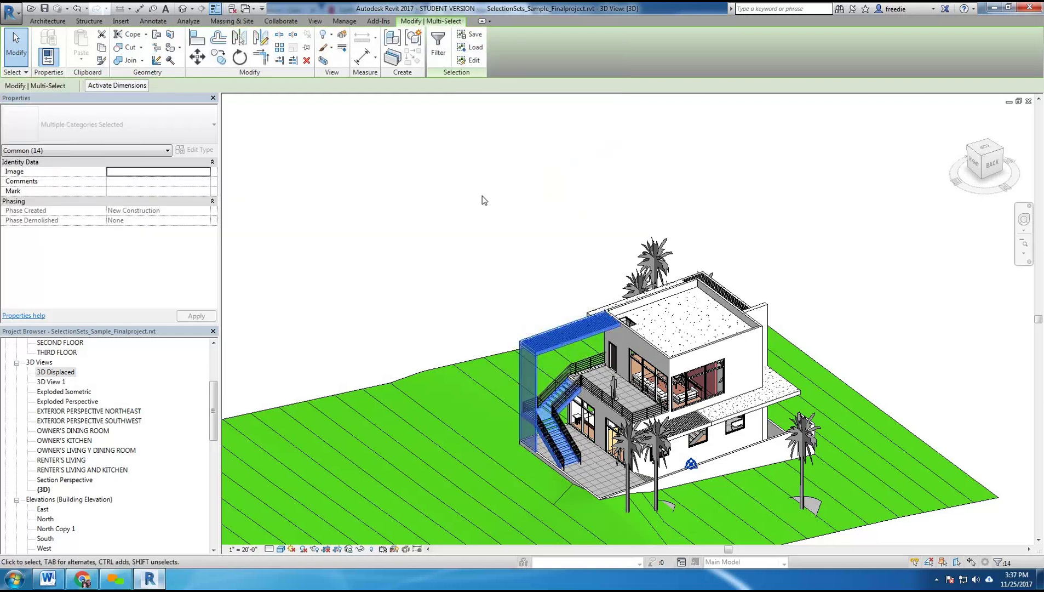
click(505, 239)
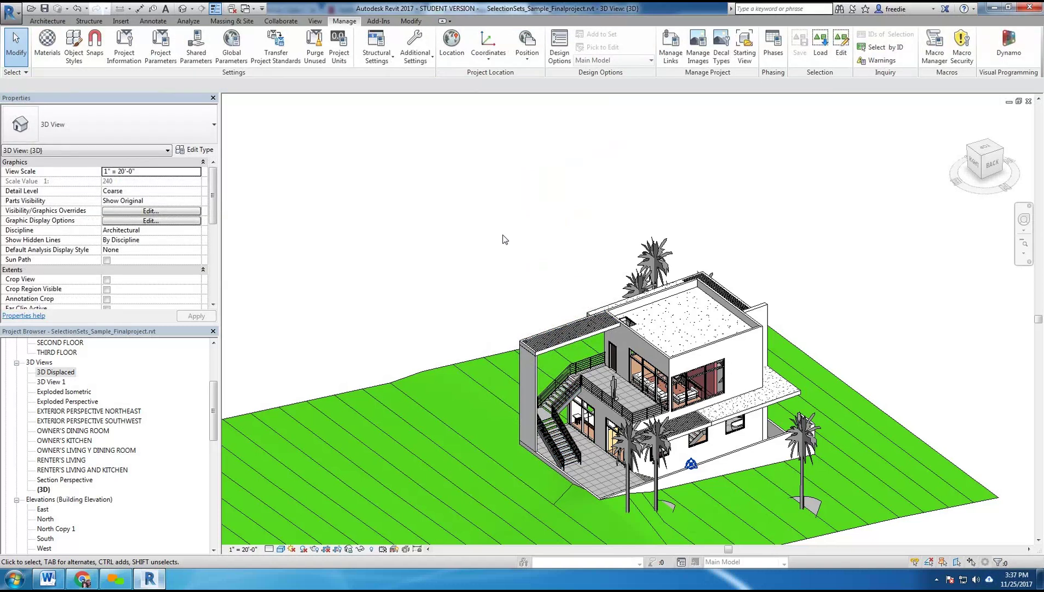
Step: Load the Exterior Walls saved selection
click(536, 371)
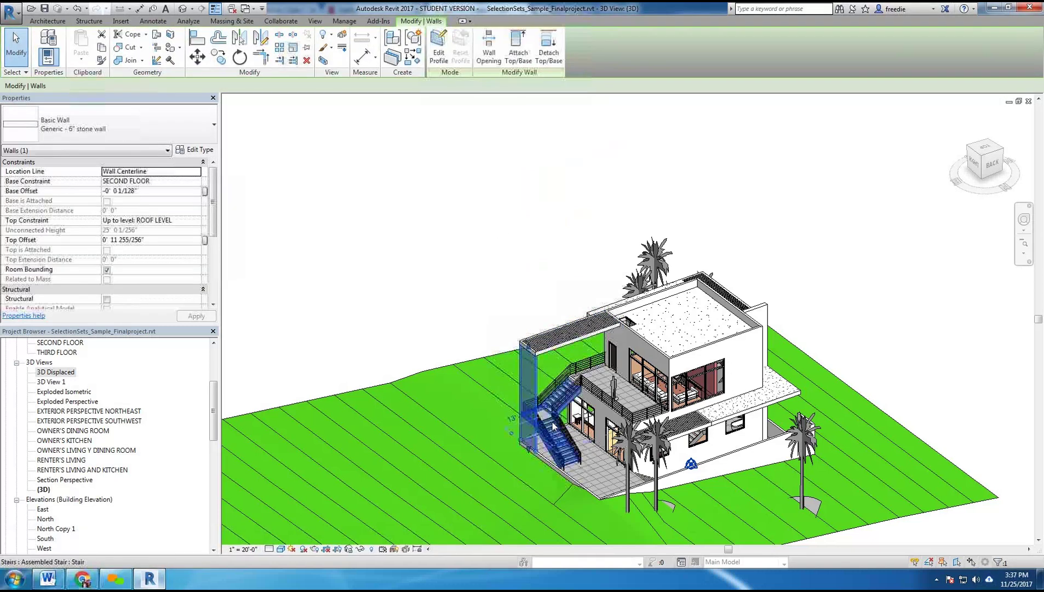
click(492, 280)
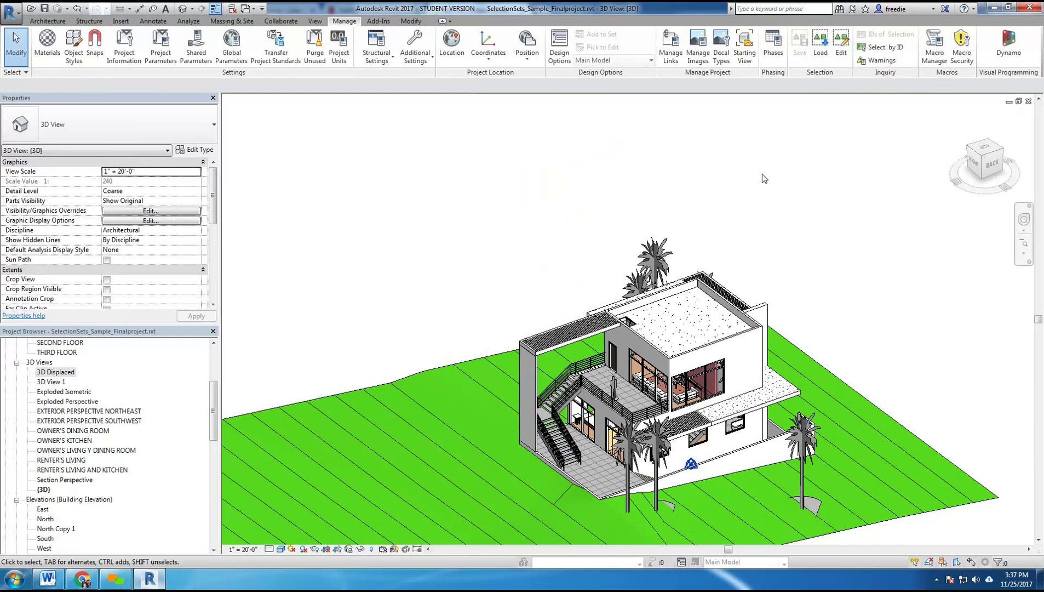
click(820, 45)
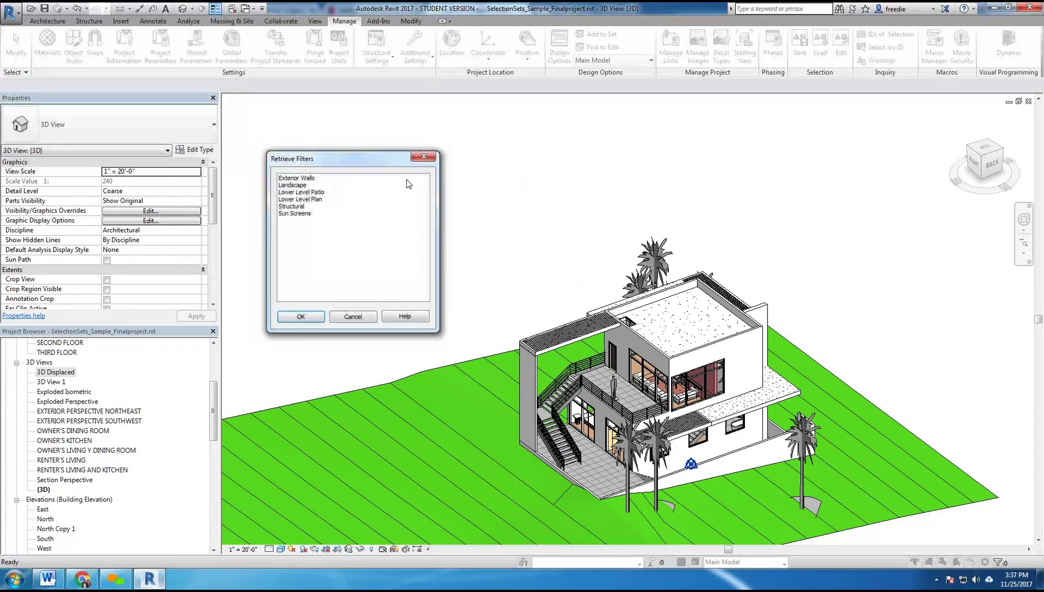
click(295, 179)
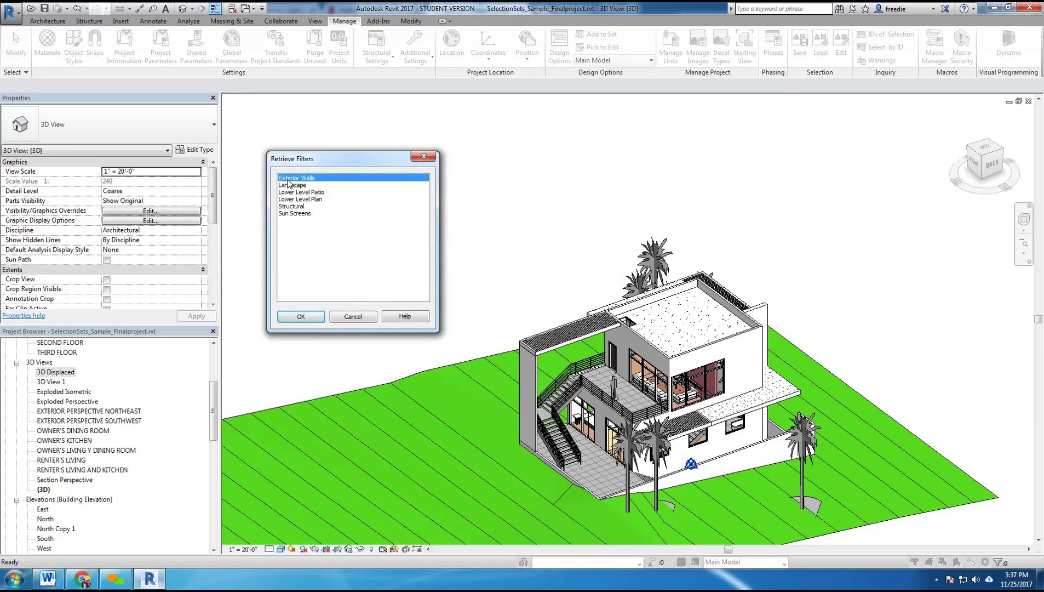
click(312, 315)
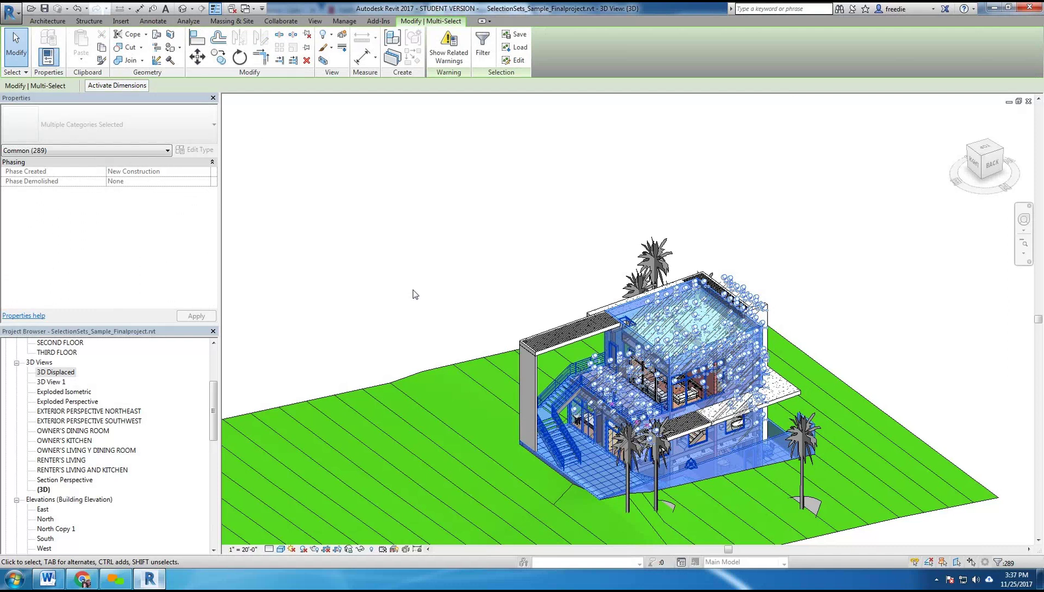
Step: Displace the selected exterior walls, setting Z displacement to 75'
click(345, 50)
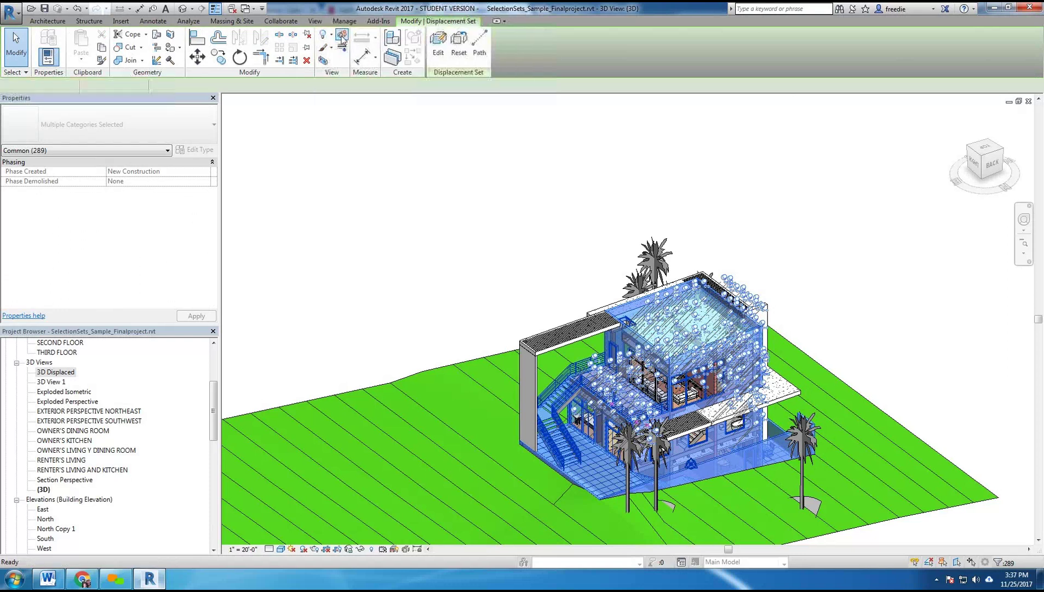
click(183, 189)
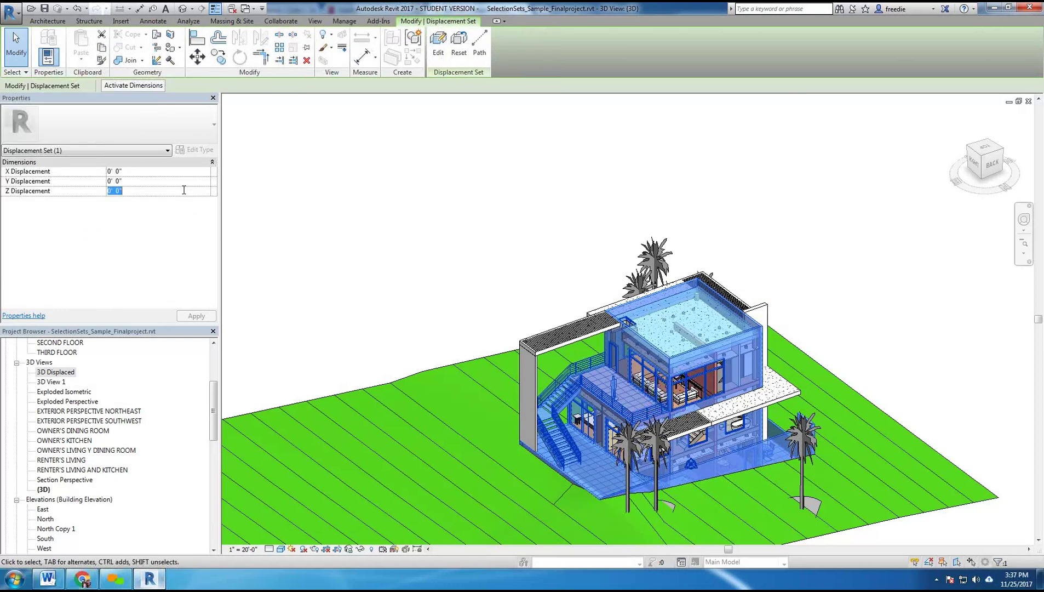
text(100)
key(Return)
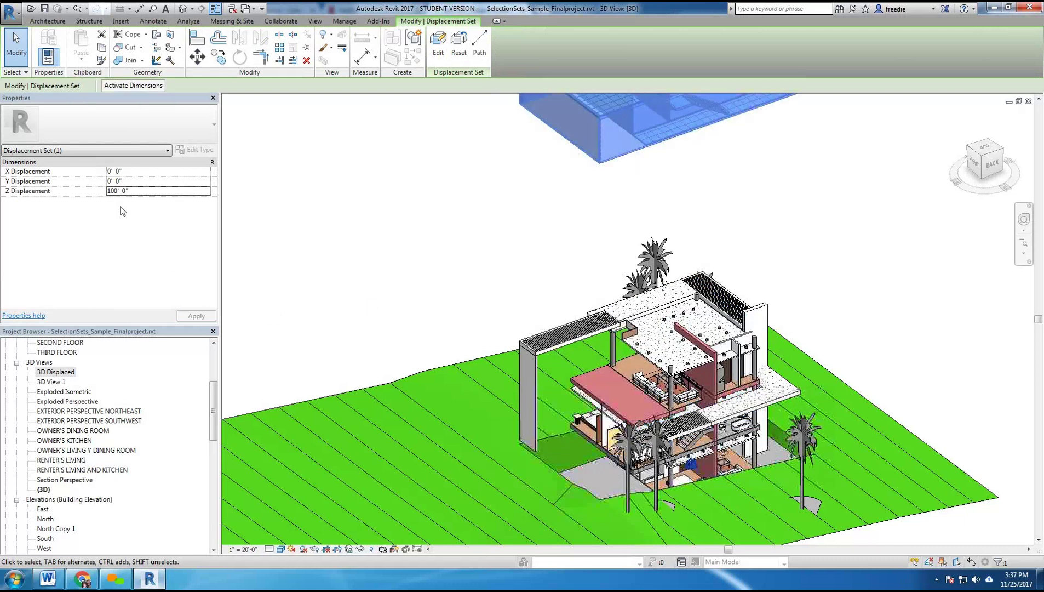
click(187, 193)
text(75)
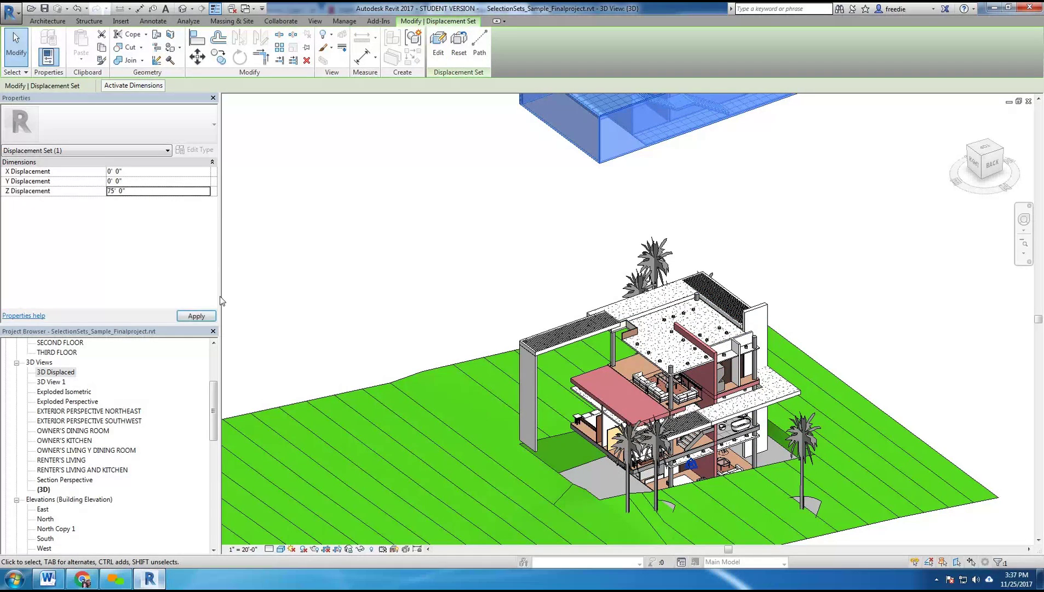
click(197, 316)
Step: Check the raised upper-floor displacement set and frame the exploded model
click(459, 262)
scroll(459, 262, down, 2)
scroll(425, 181, down, 2)
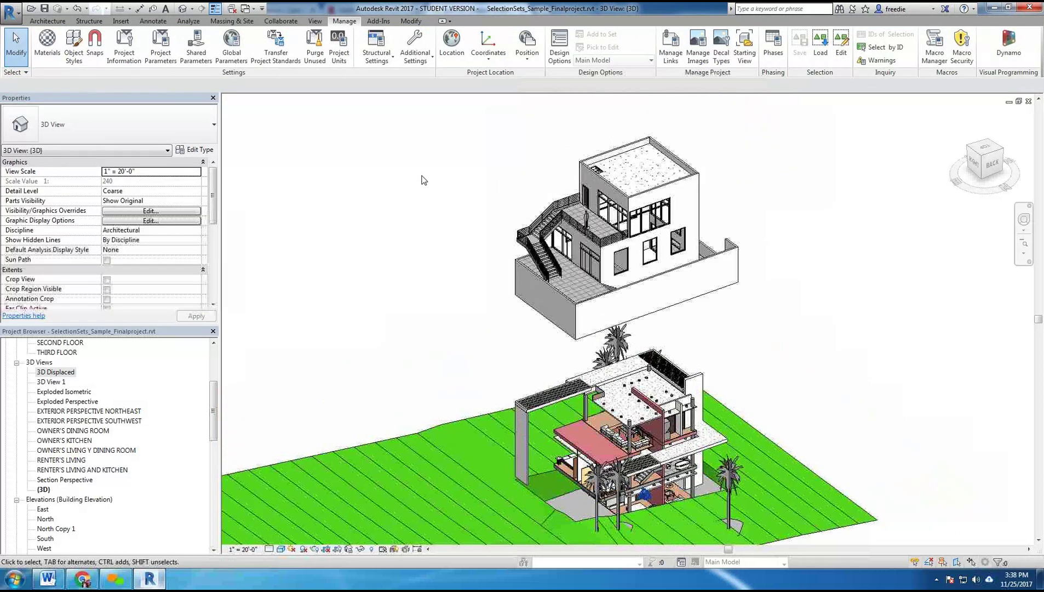
click(453, 207)
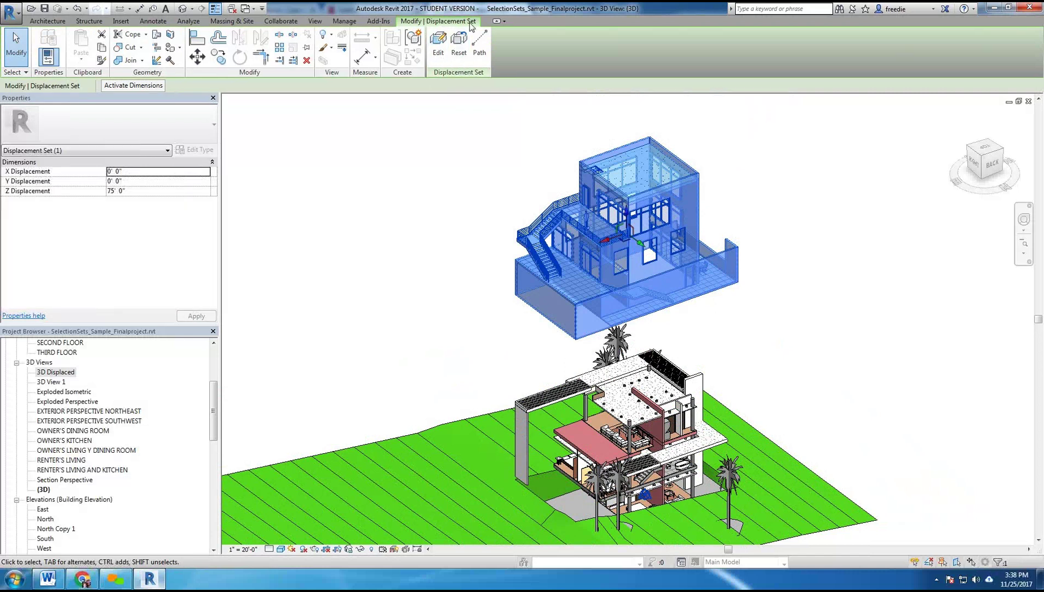
click(454, 243)
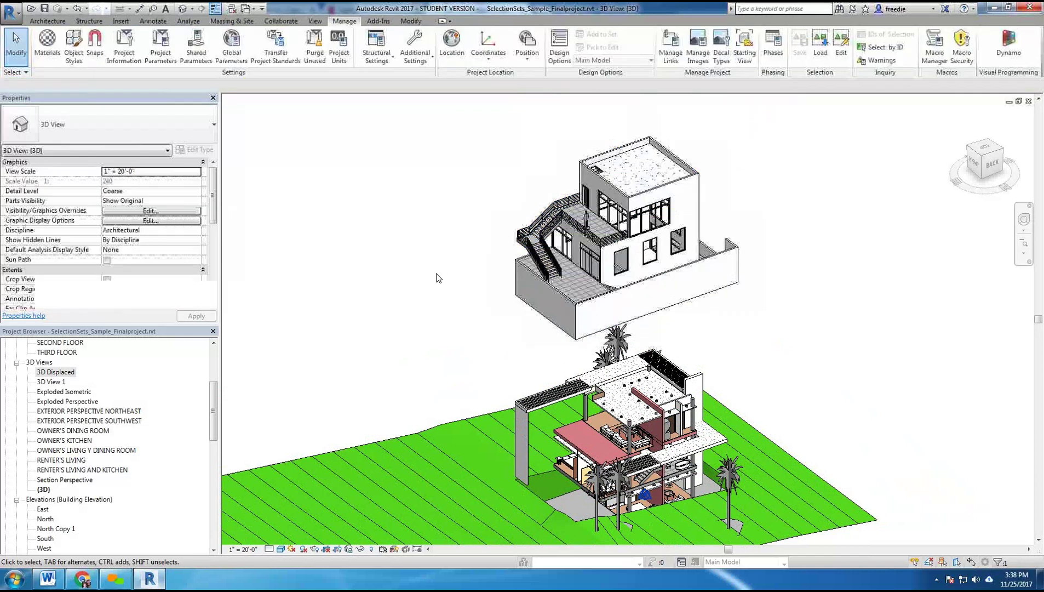
middle_drag(461, 329, 454, 297)
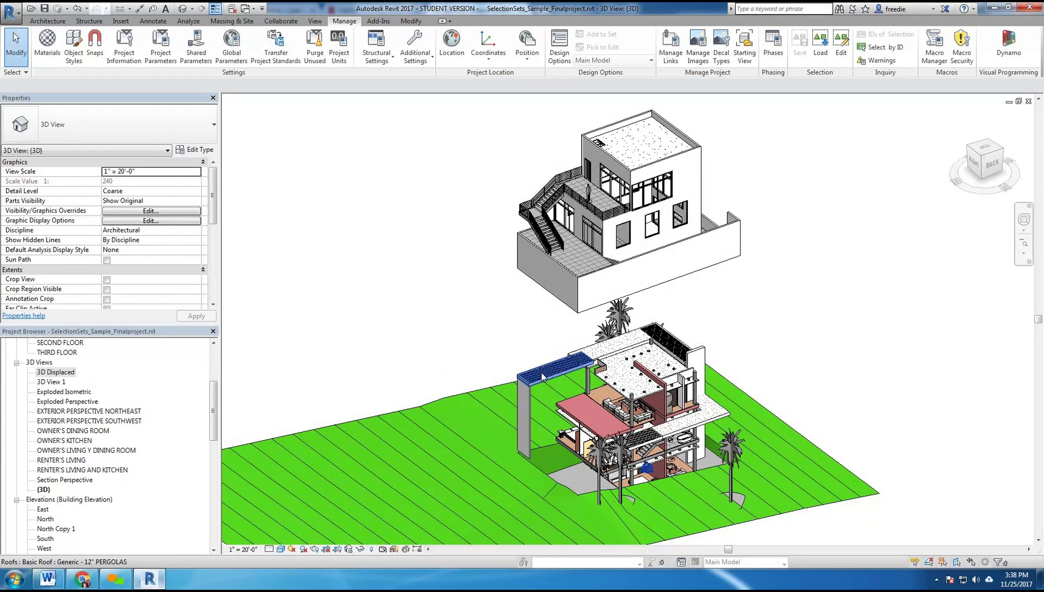
Step: Load the Sun Screens saved selection
click(820, 47)
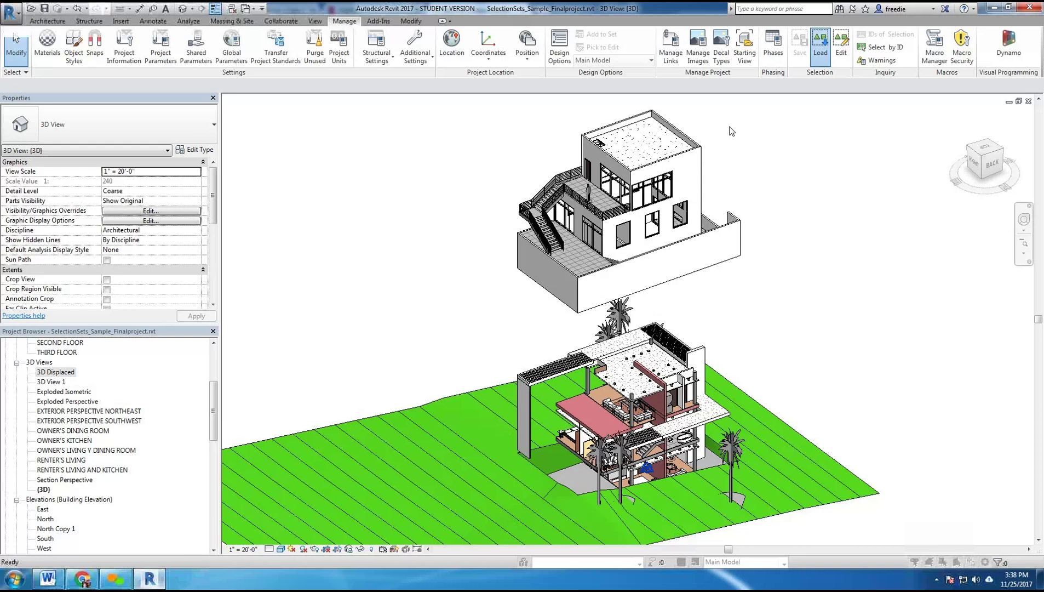
click(307, 212)
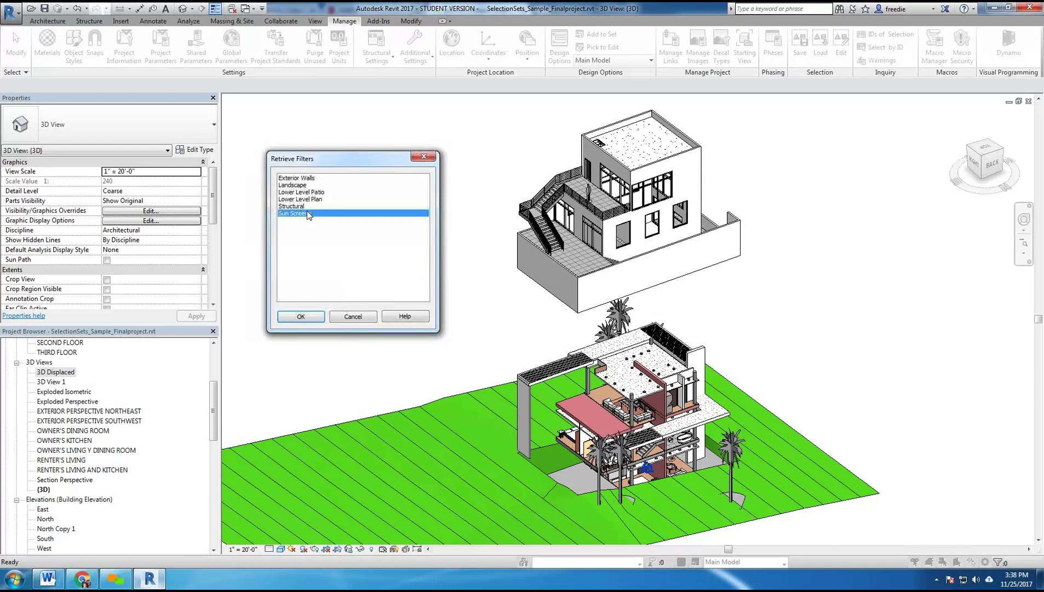
click(310, 317)
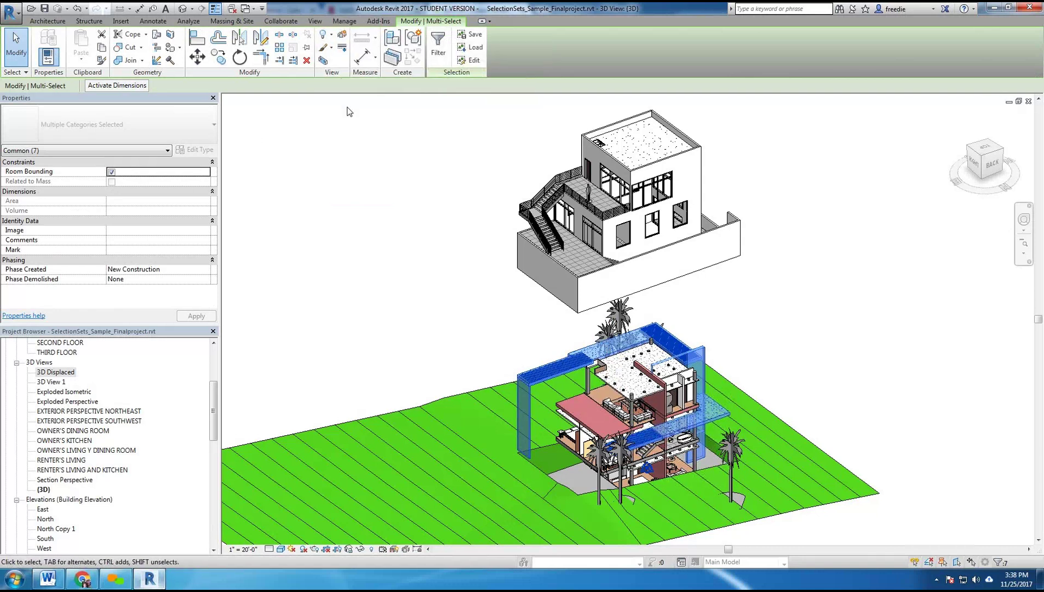
Step: Displace the sun screens with a Z displacement of 125'
click(342, 35)
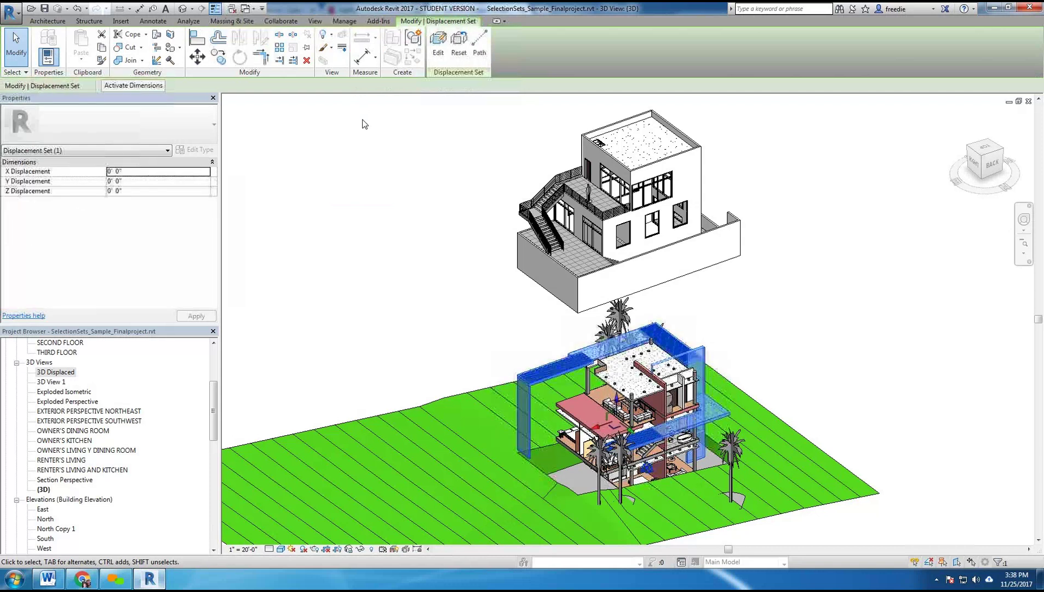
key(Tab)
key(Tab)
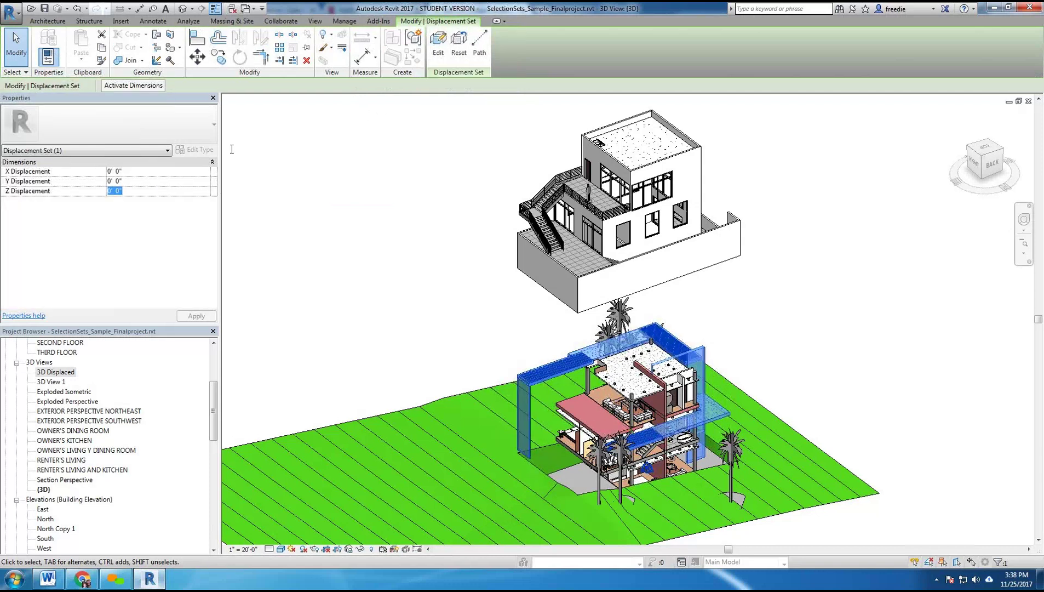
text(125)
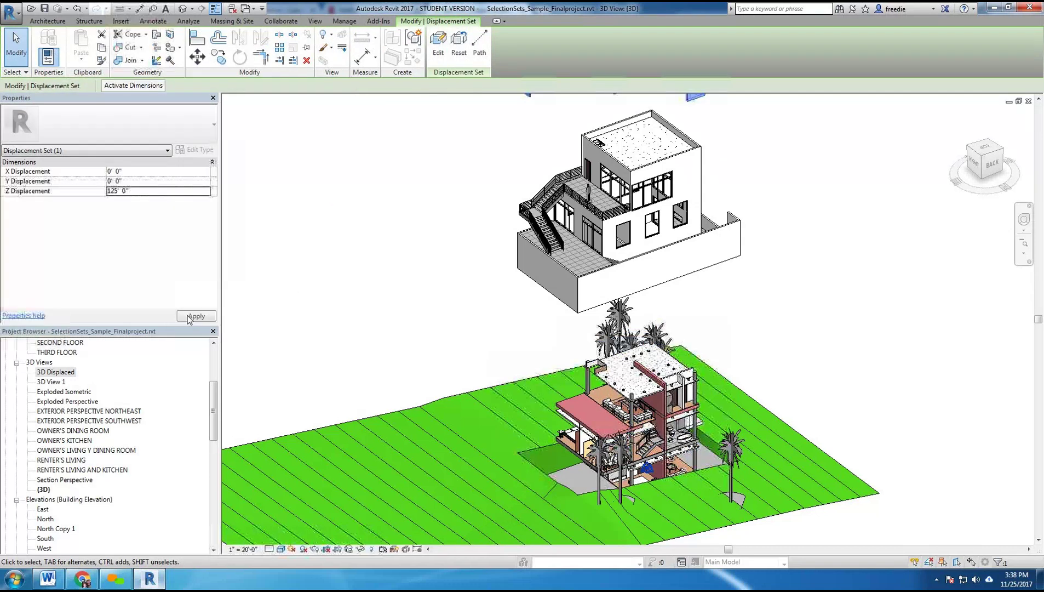
click(460, 261)
scroll(461, 260, down, 3)
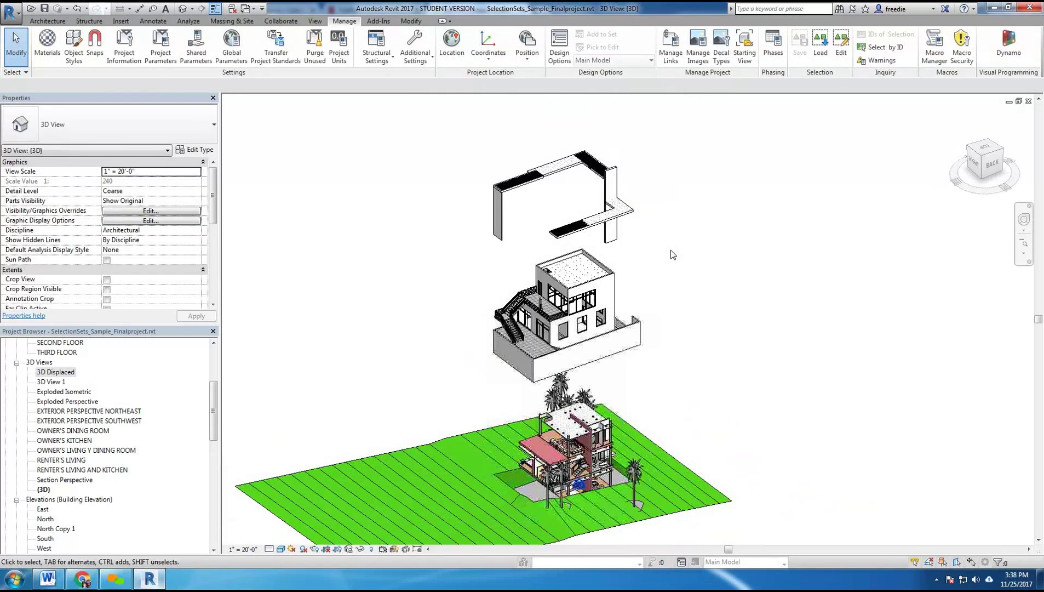
scroll(474, 312, up, 4)
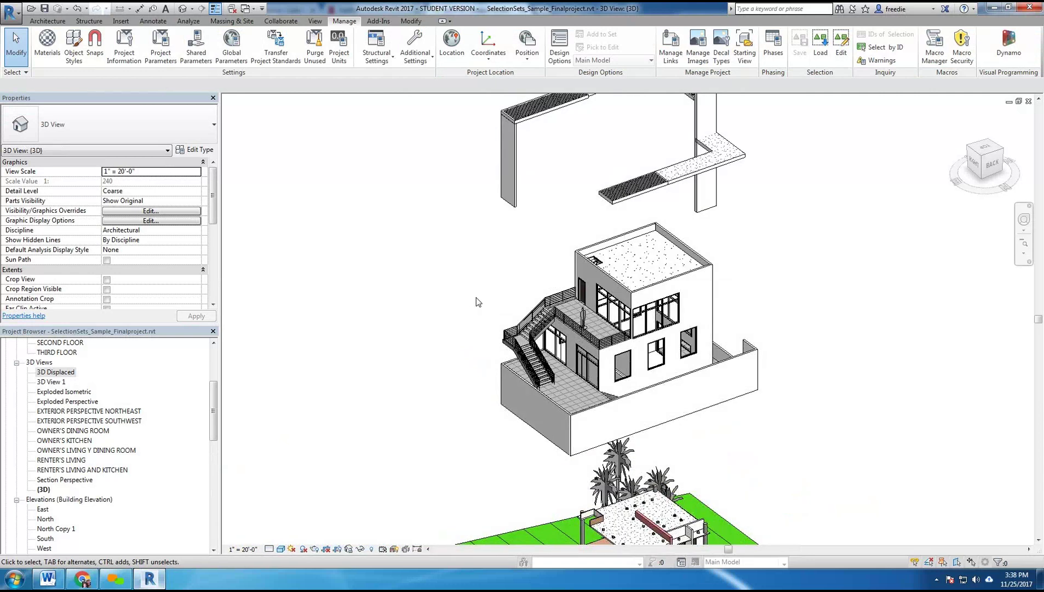
scroll(487, 378, up, 2)
middle_drag(487, 378, 488, 333)
scroll(491, 323, up, 2)
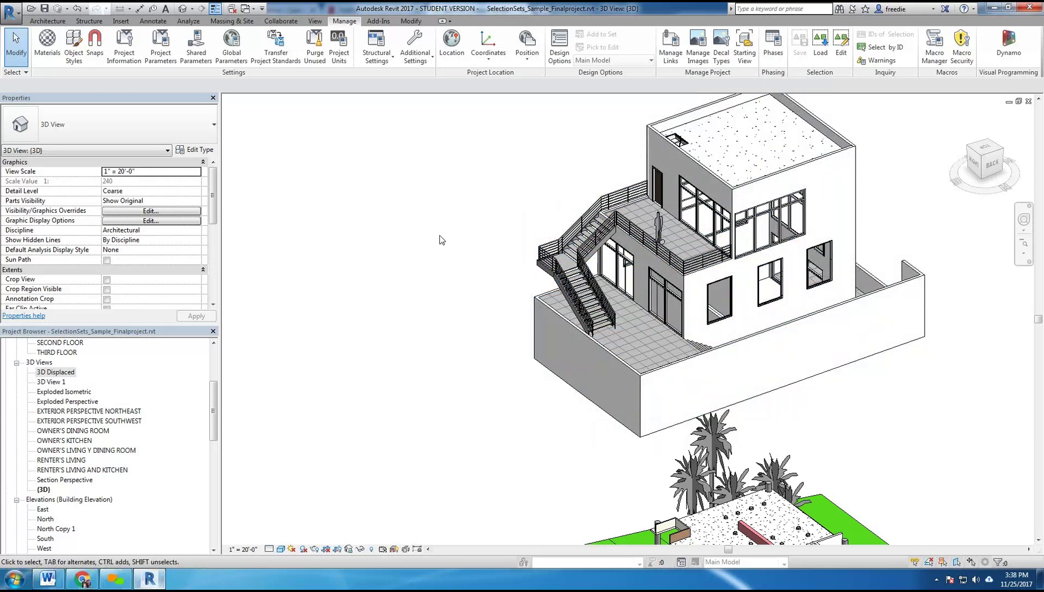
click(563, 215)
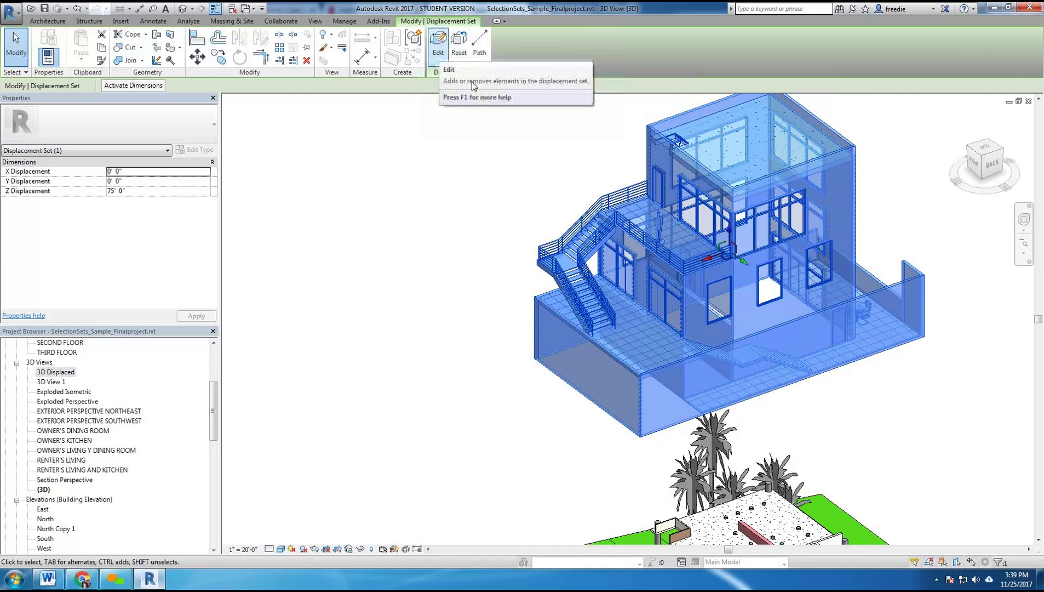
Step: Reframe the exploded house, then reselect and deselect the 75' upper-storey set
click(496, 387)
middle_drag(529, 435, 524, 346)
scroll(524, 345, up, 2)
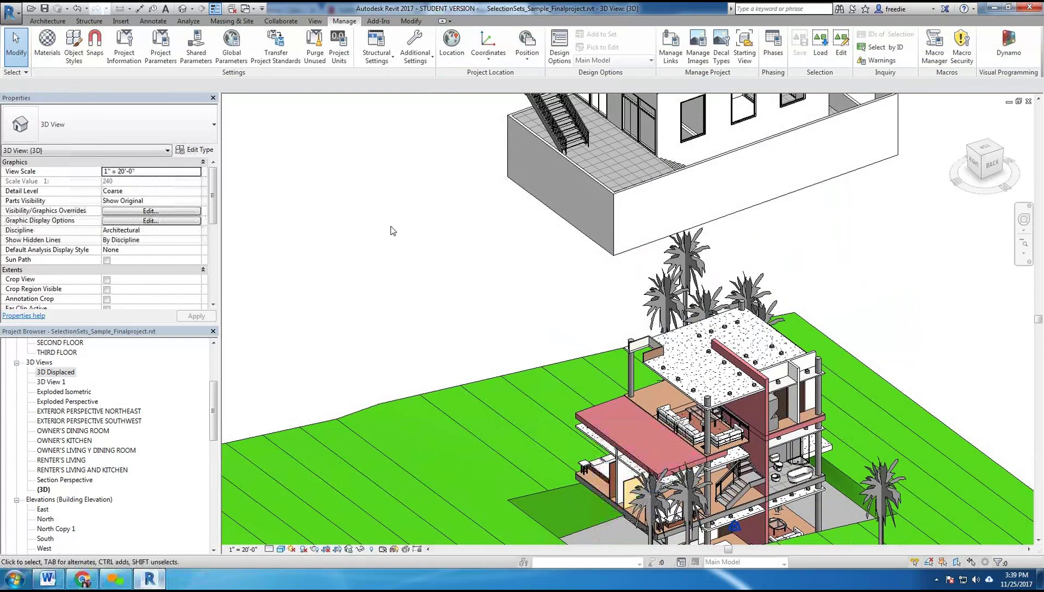
middle_drag(390, 226, 399, 234)
scroll(458, 315, up, 3)
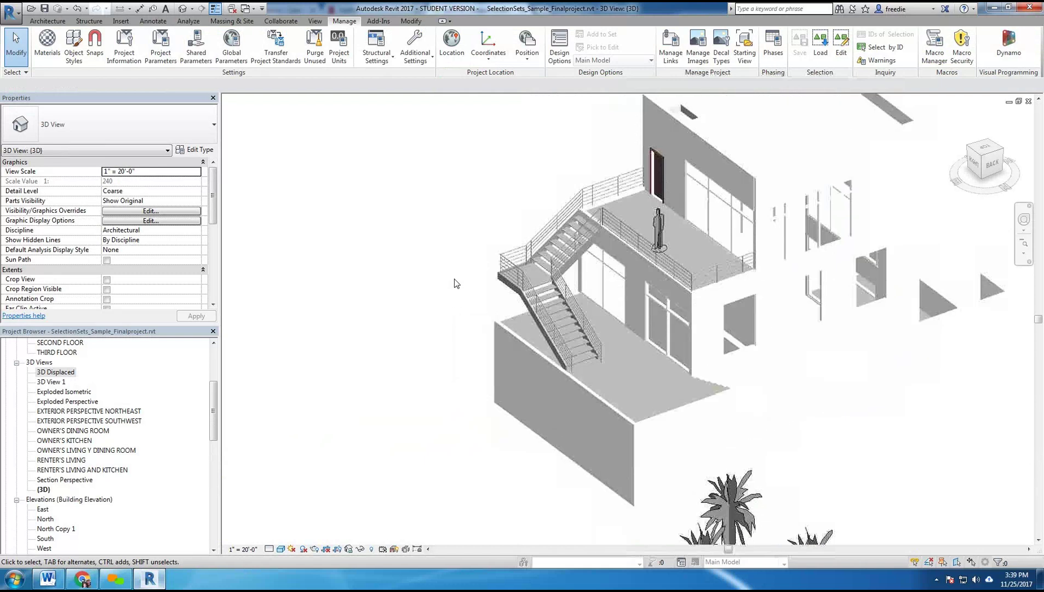
scroll(447, 257, down, 1)
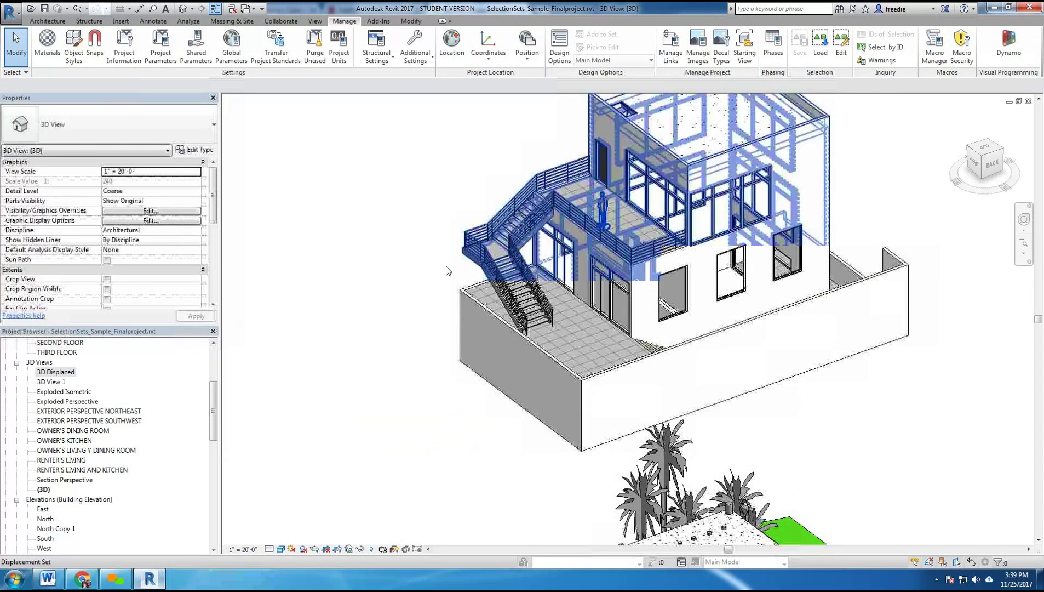
click(676, 234)
scroll(439, 229, up, 1)
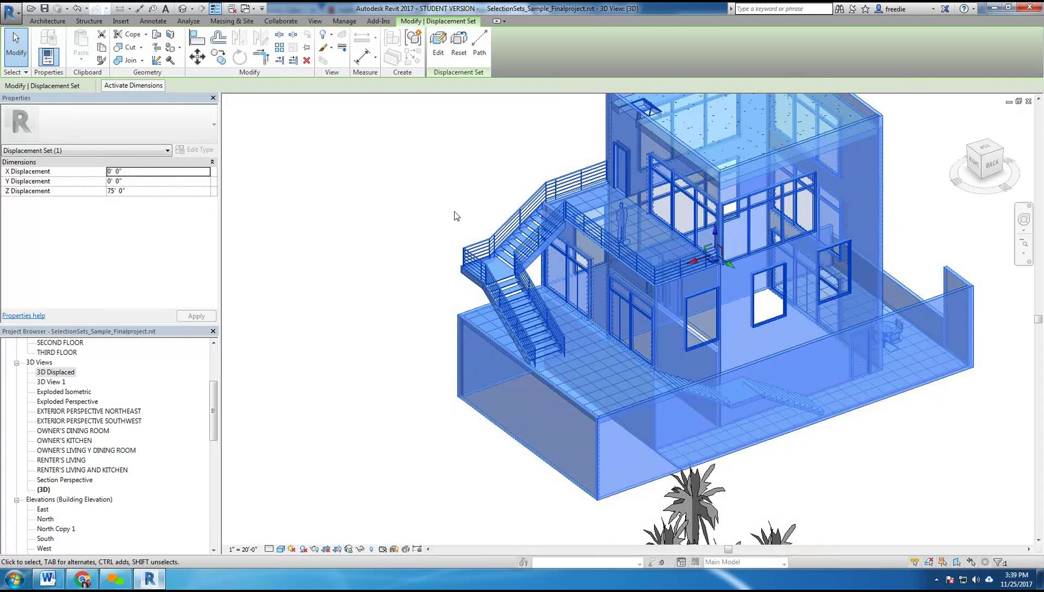
click(469, 218)
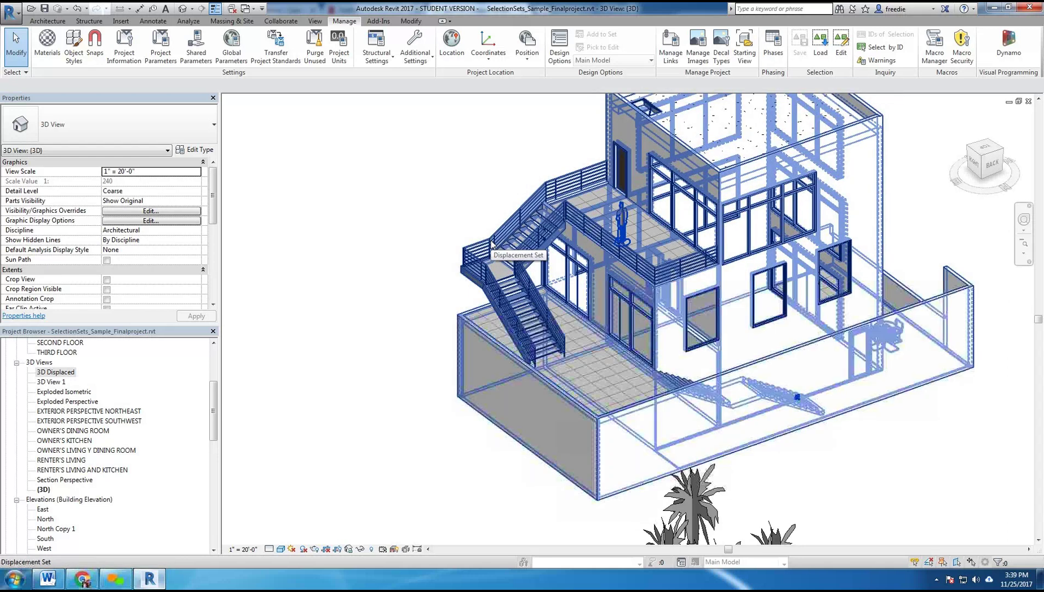
Step: Select the stair railing plus two balcony railings, three railings in total
click(492, 244)
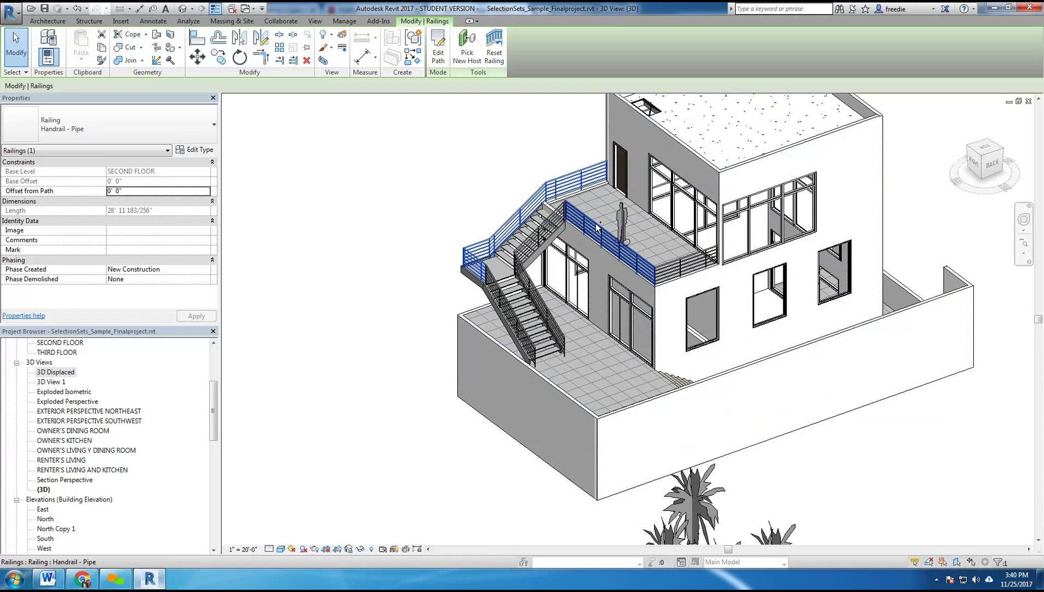
ctrl+click(597, 229)
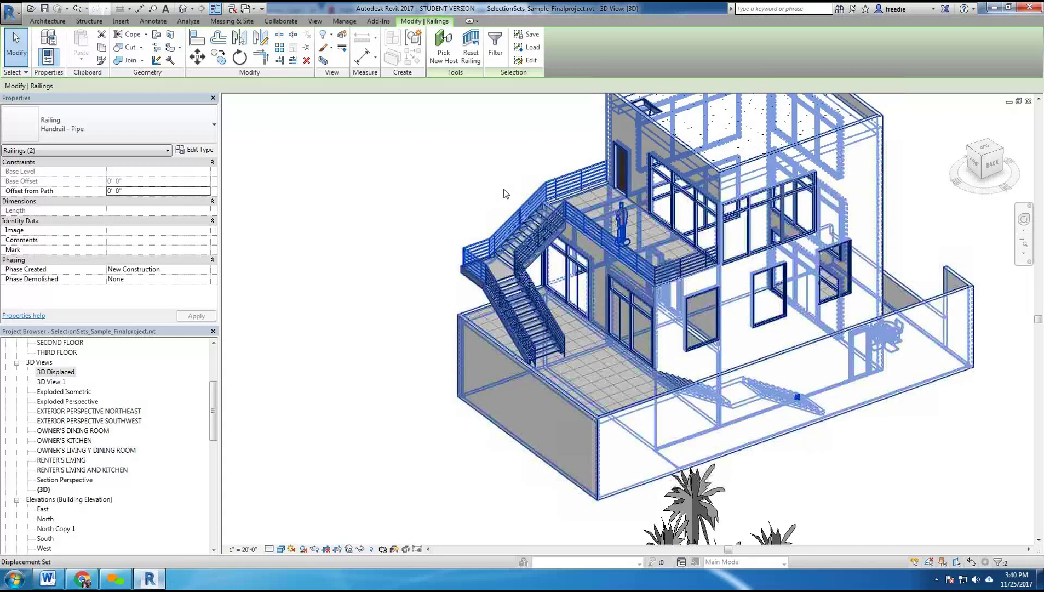
ctrl+click(660, 262)
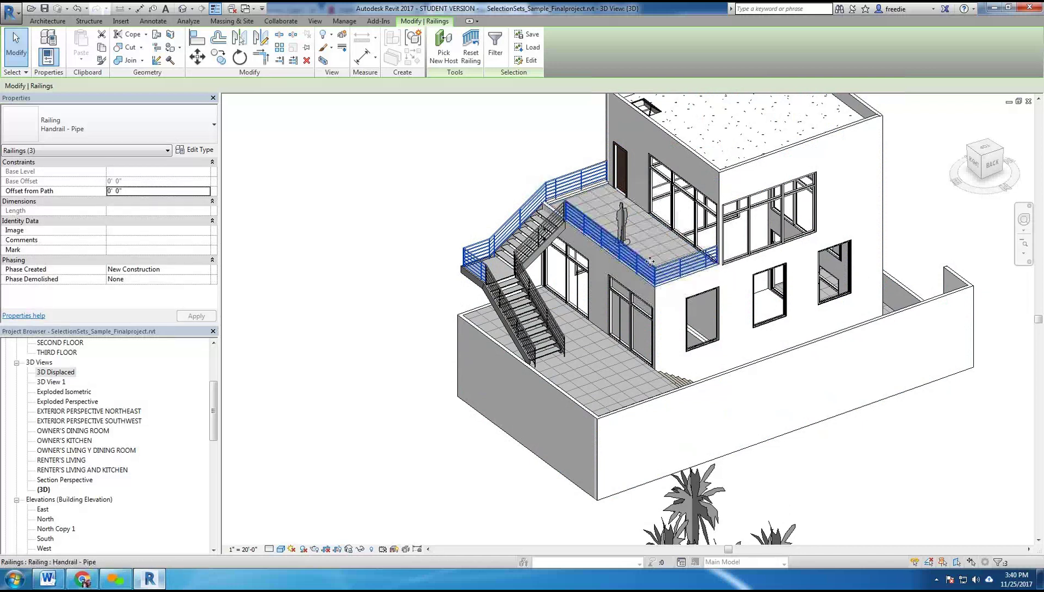
Step: Add the two balcony top rails to the current selection
scroll(652, 261, up, 6)
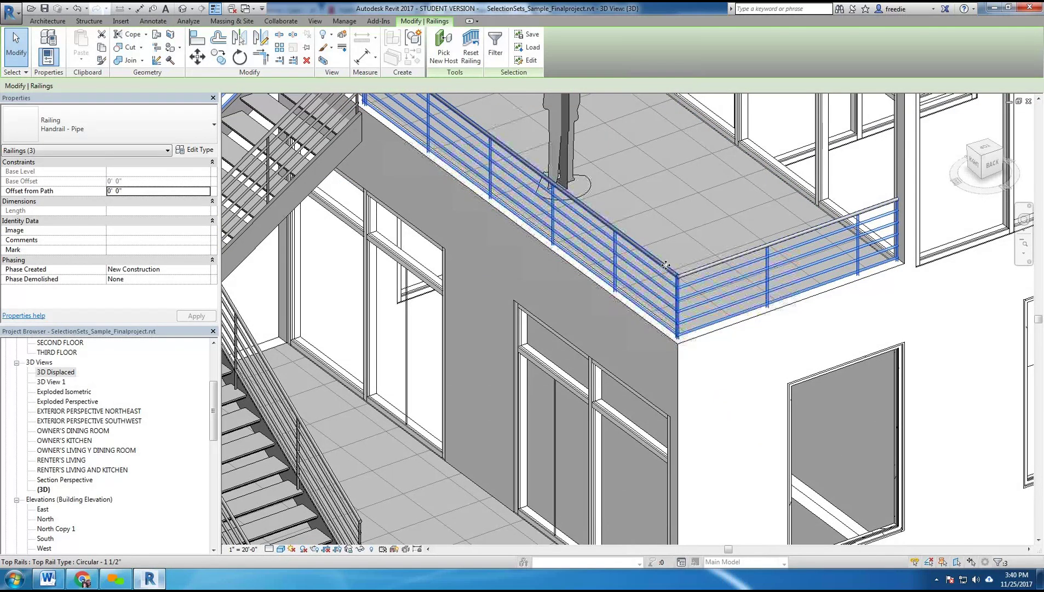
ctrl+click(665, 264)
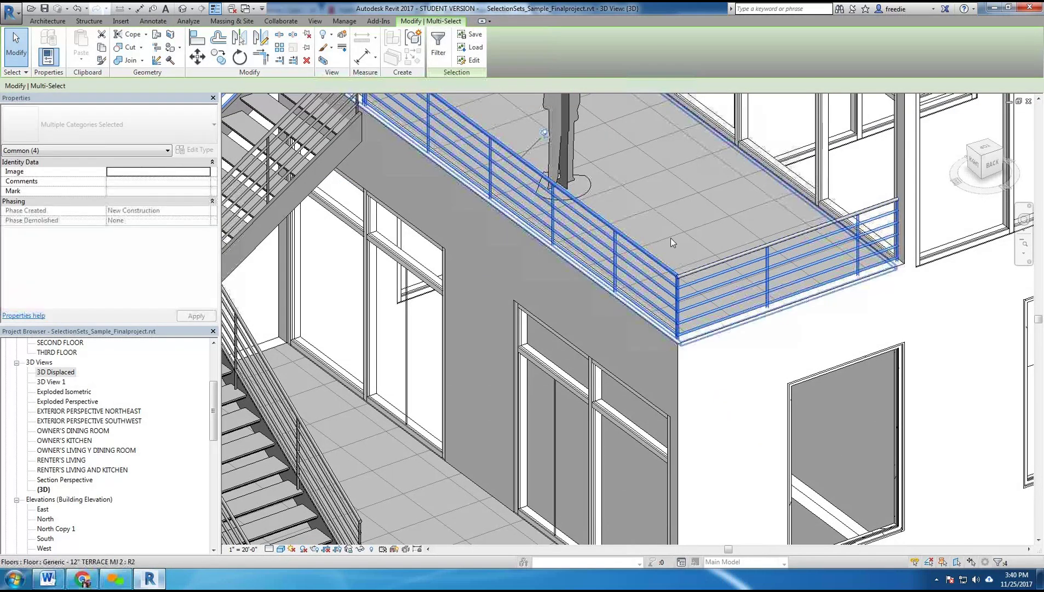
ctrl+click(702, 267)
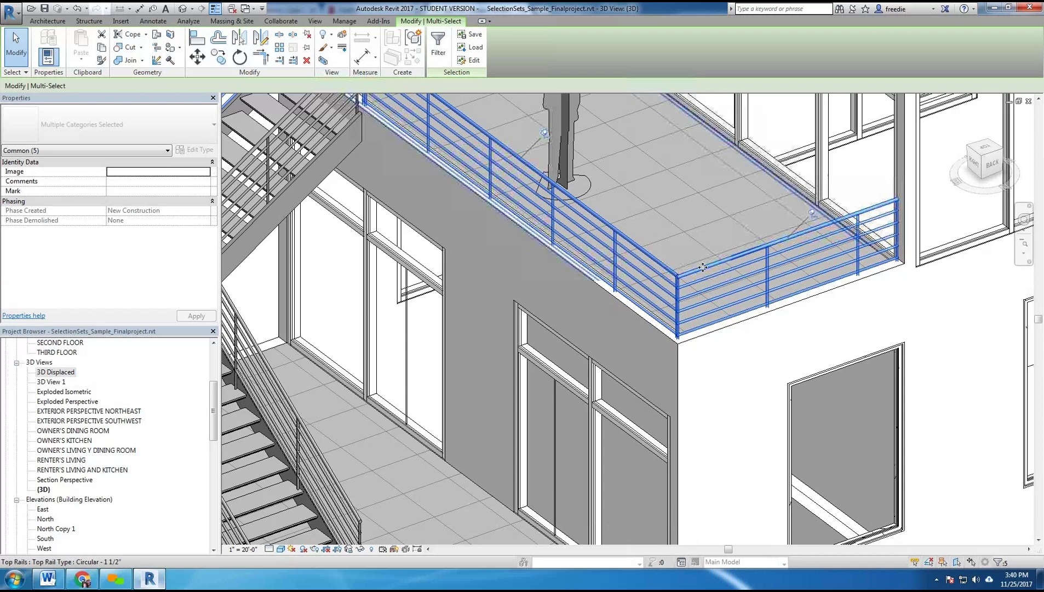
scroll(677, 235, down, 5)
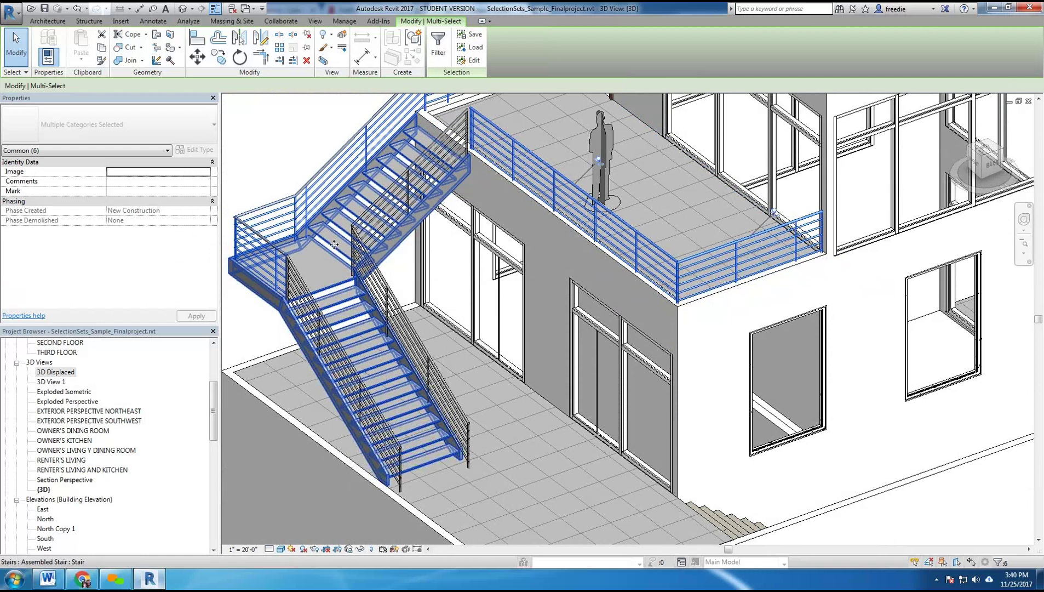
Step: Add the stair and both stair handrails, bringing the selection to Common (9)
ctrl+click(335, 246)
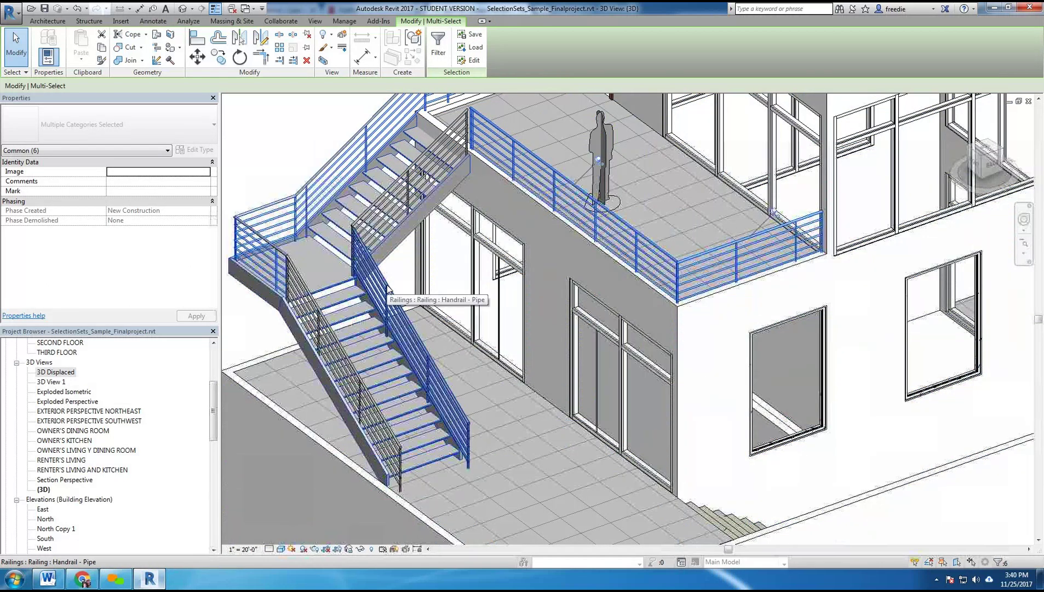
ctrl+click(388, 288)
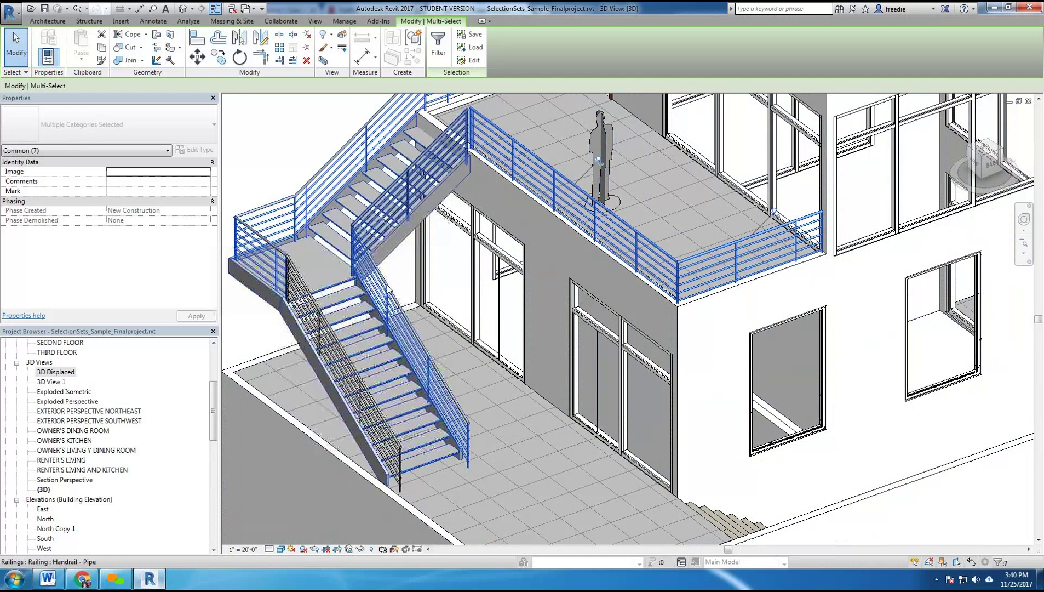
ctrl+click(373, 207)
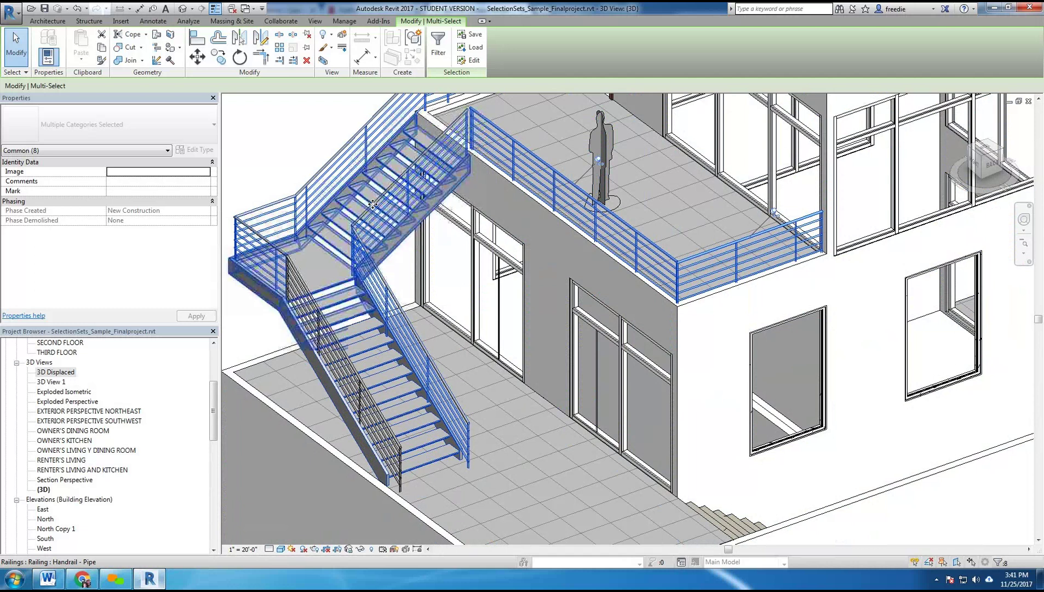
scroll(248, 315, up, 3)
scroll(248, 315, down, 2)
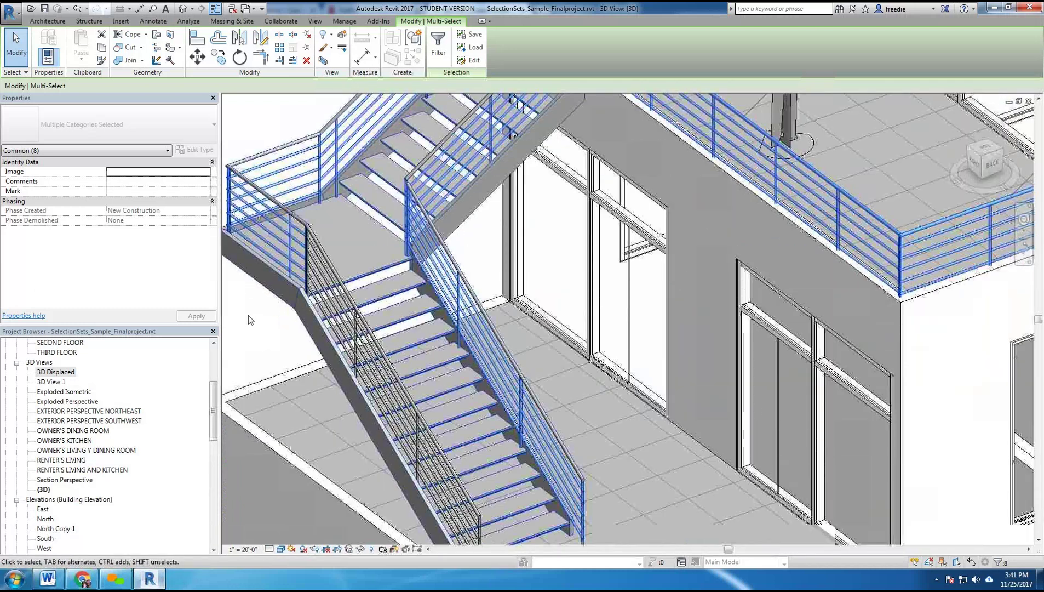
scroll(252, 314, down, 2)
scroll(252, 313, down, 3)
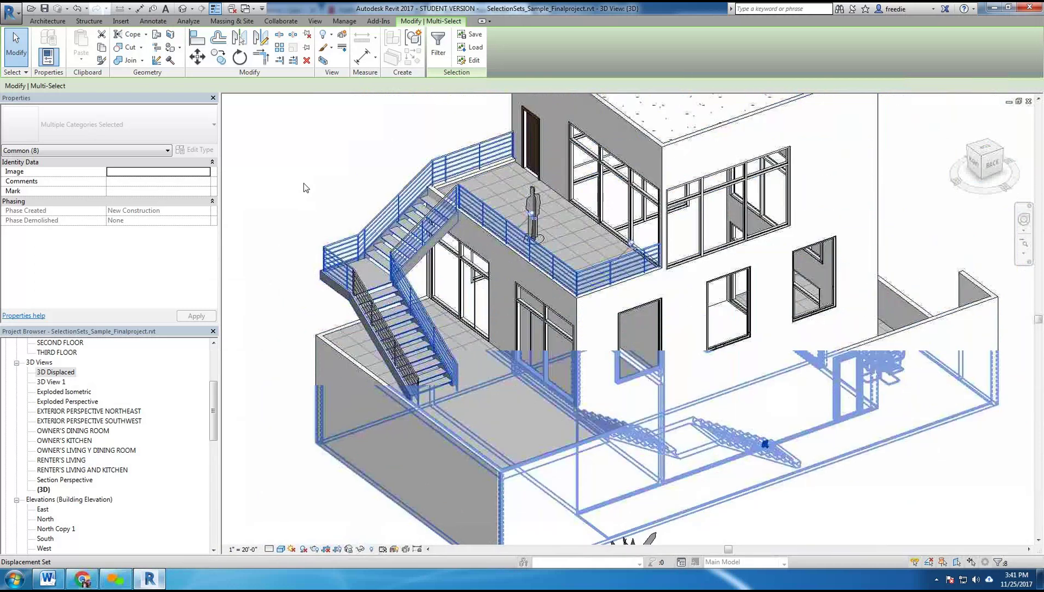
middle_drag(333, 163, 452, 160)
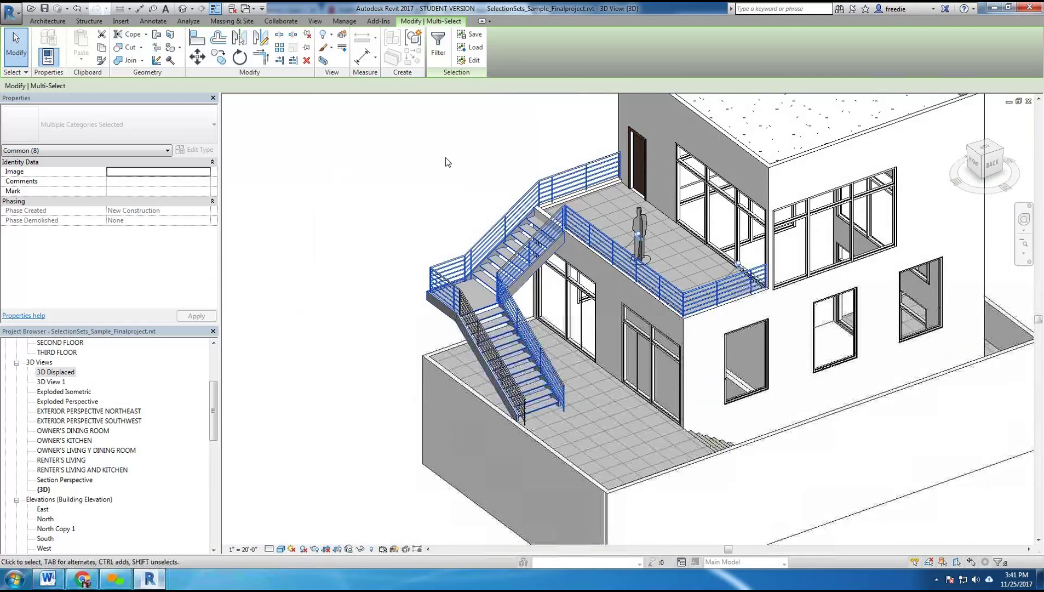
scroll(443, 163, down, 1)
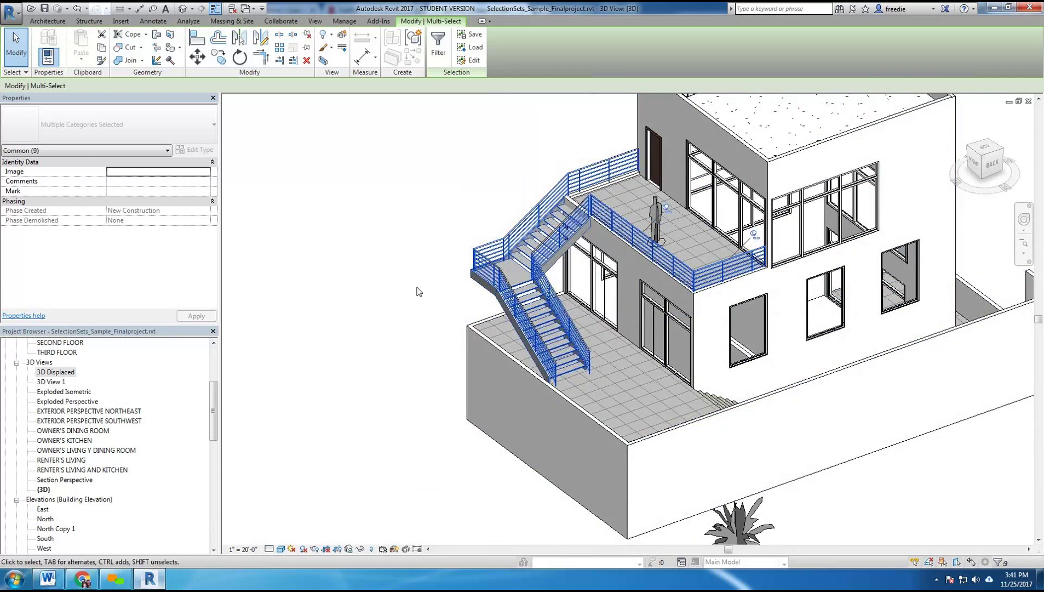
Step: Create a displacement set moving the stair and railings 35' along X, then deselect
click(341, 36)
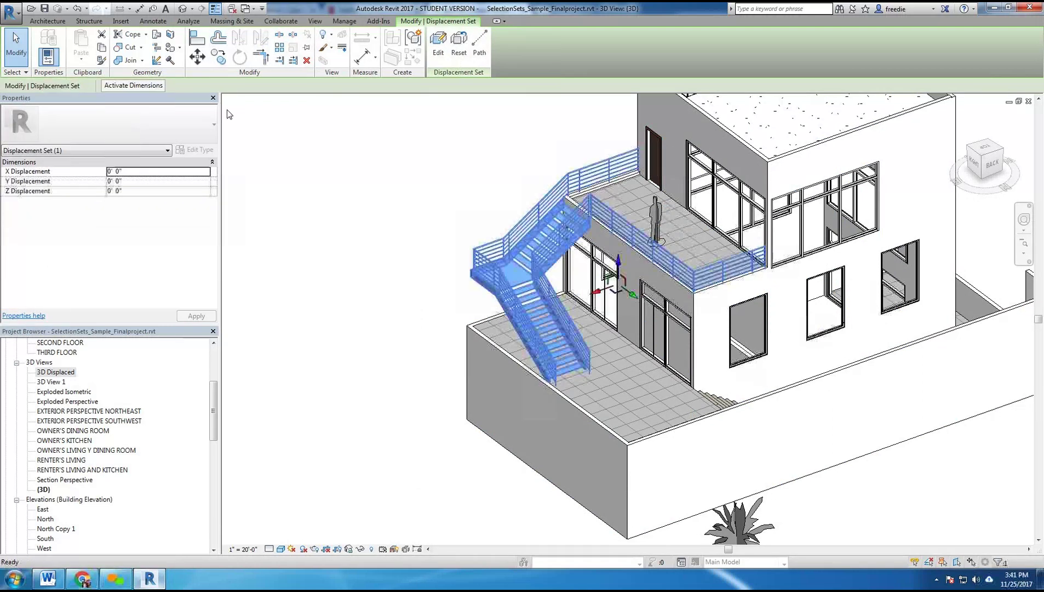
click(142, 171)
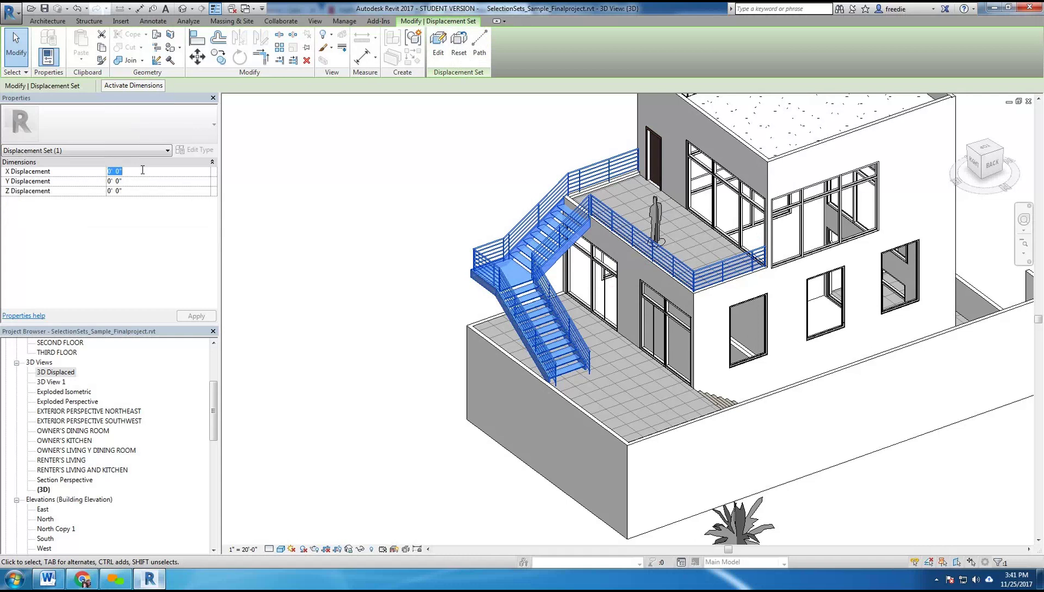
text(35)
key(Return)
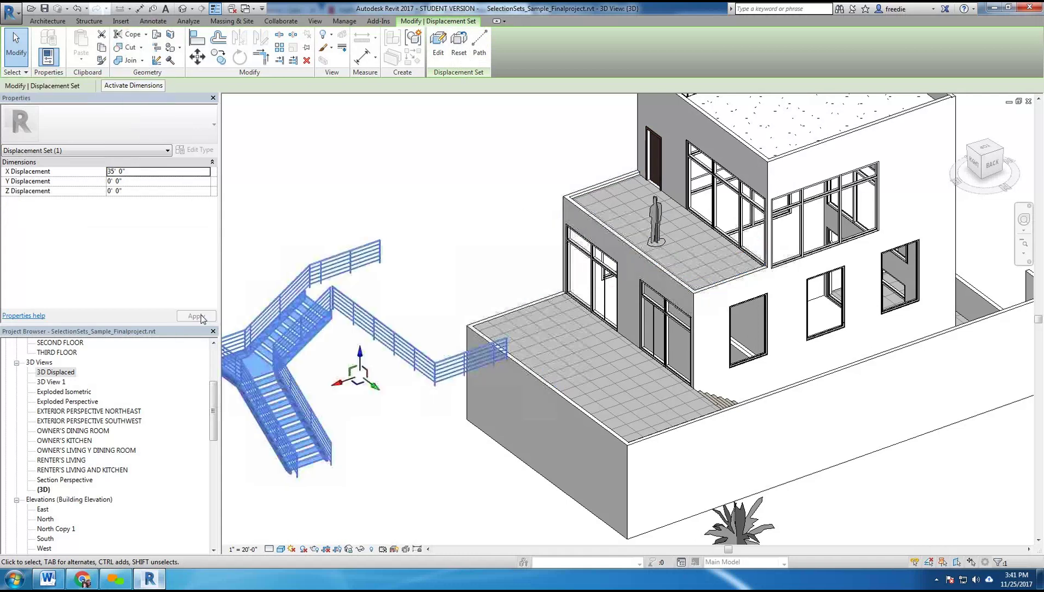
click(339, 226)
middle_drag(349, 225, 435, 419)
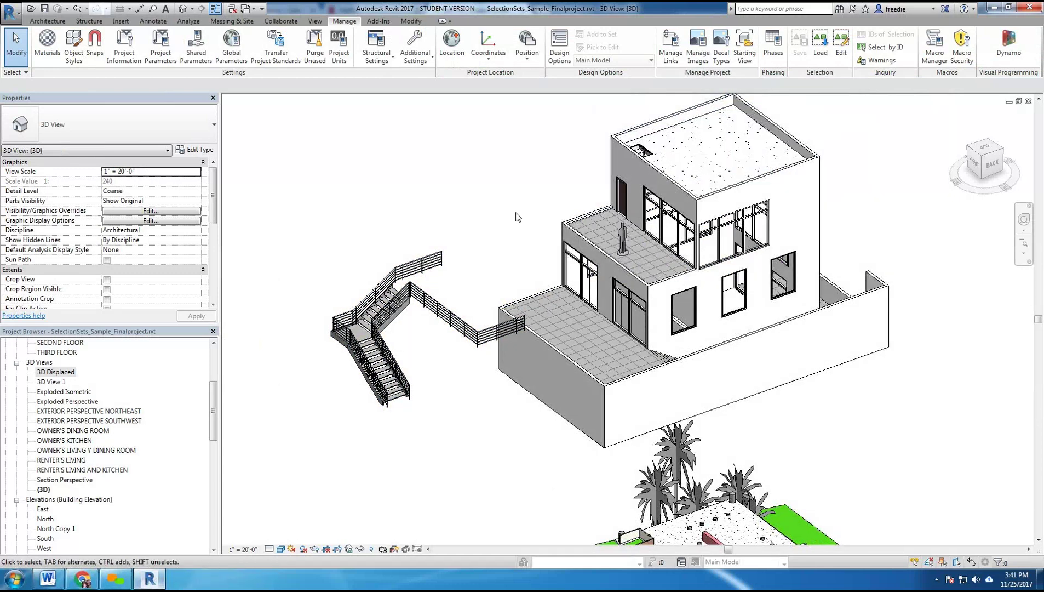
Step: Add dashed path lines from the raised roof set's wall corner and edges
scroll(515, 221, down, 3)
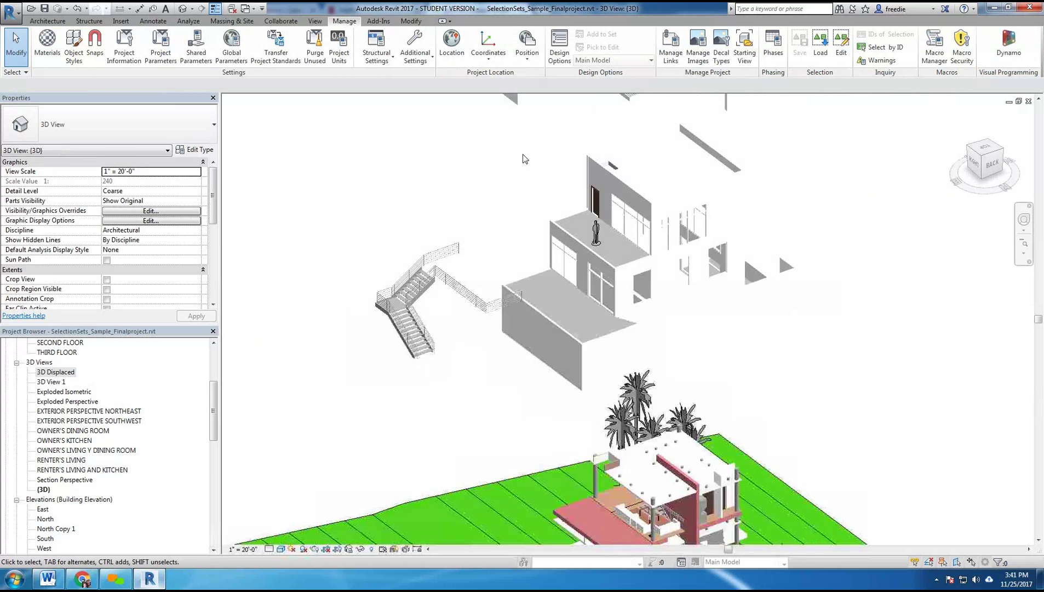
middle_drag(515, 220, 508, 294)
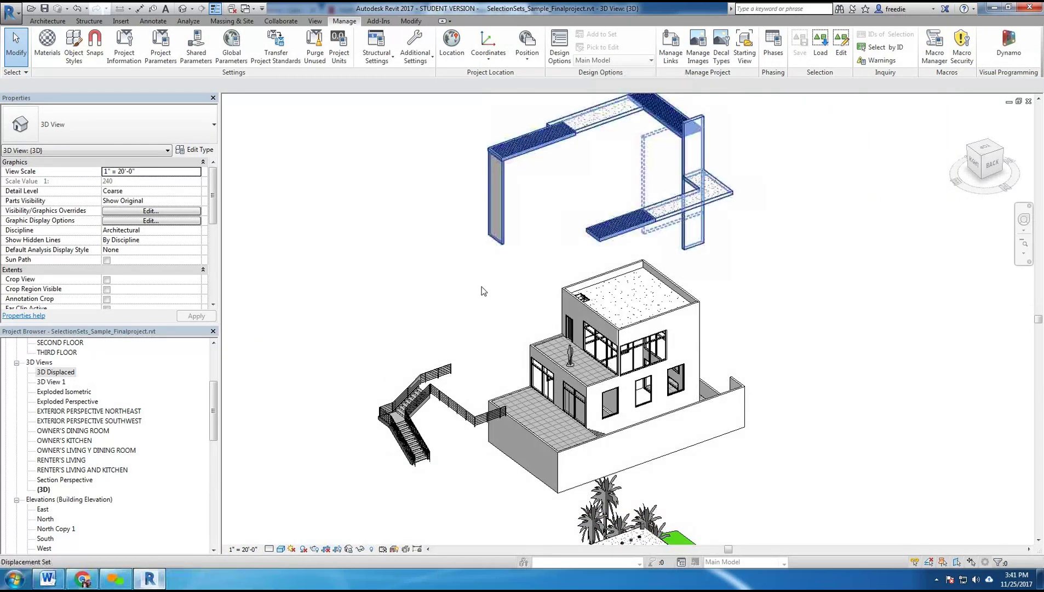
click(482, 290)
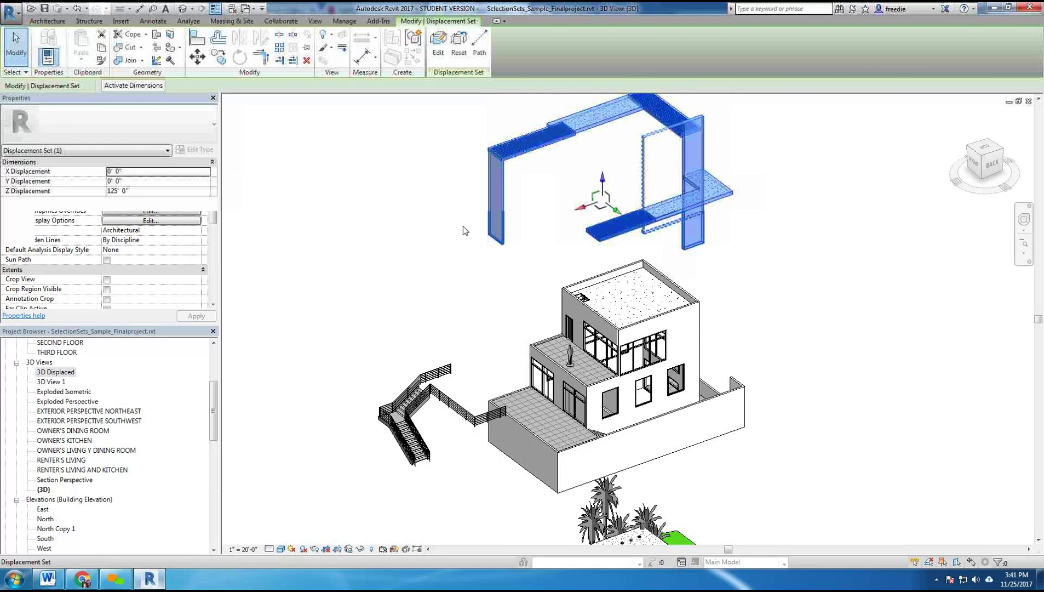
click(480, 52)
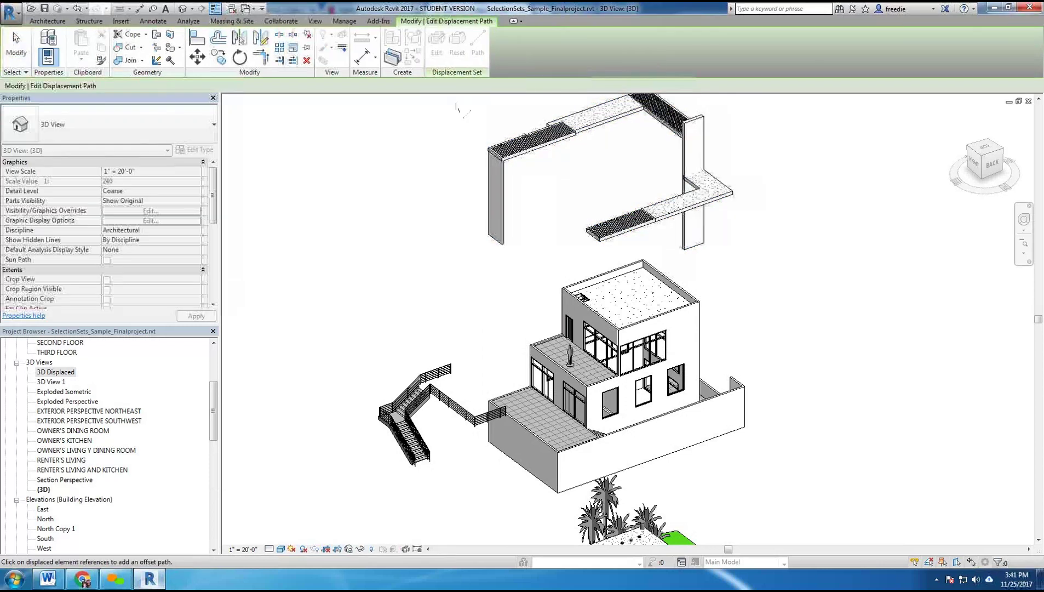
click(503, 246)
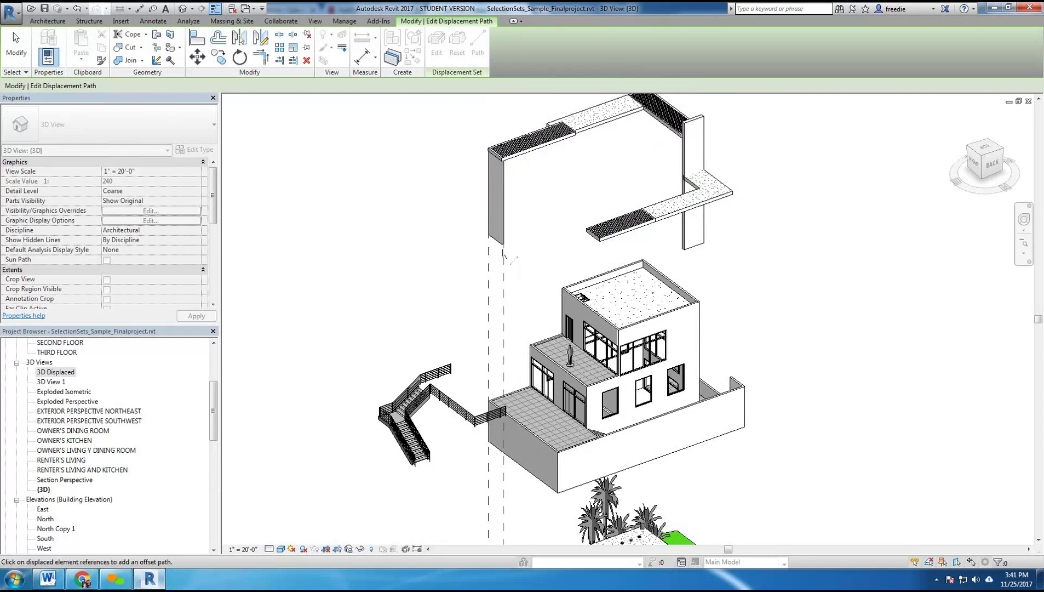
click(682, 250)
click(681, 250)
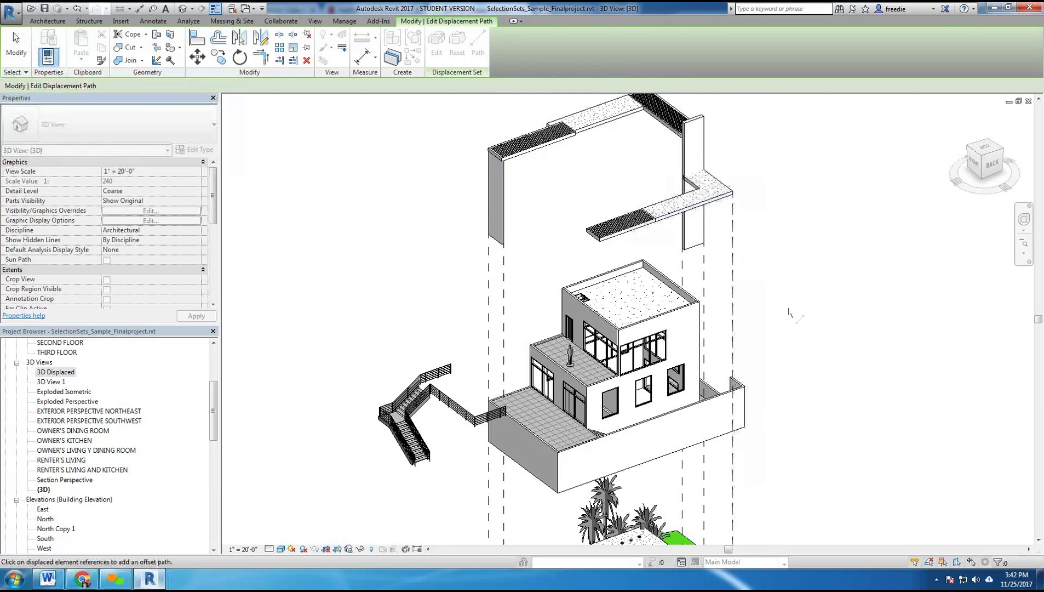
Step: Add dashed path lines from the stair's bottom, top and middle railing ends
middle_drag(794, 291, 798, 236)
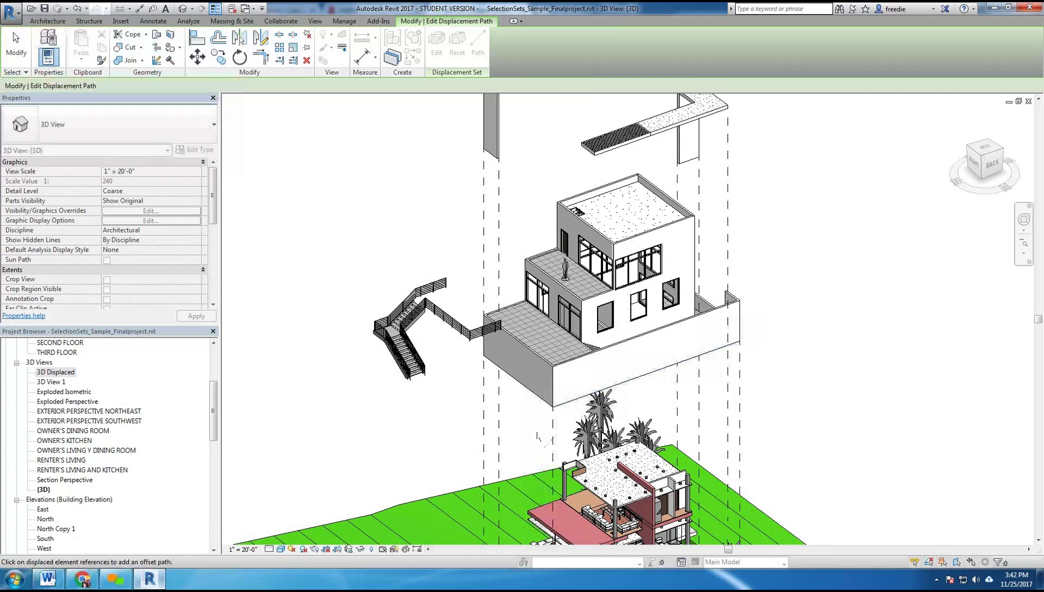
scroll(450, 396, up, 5)
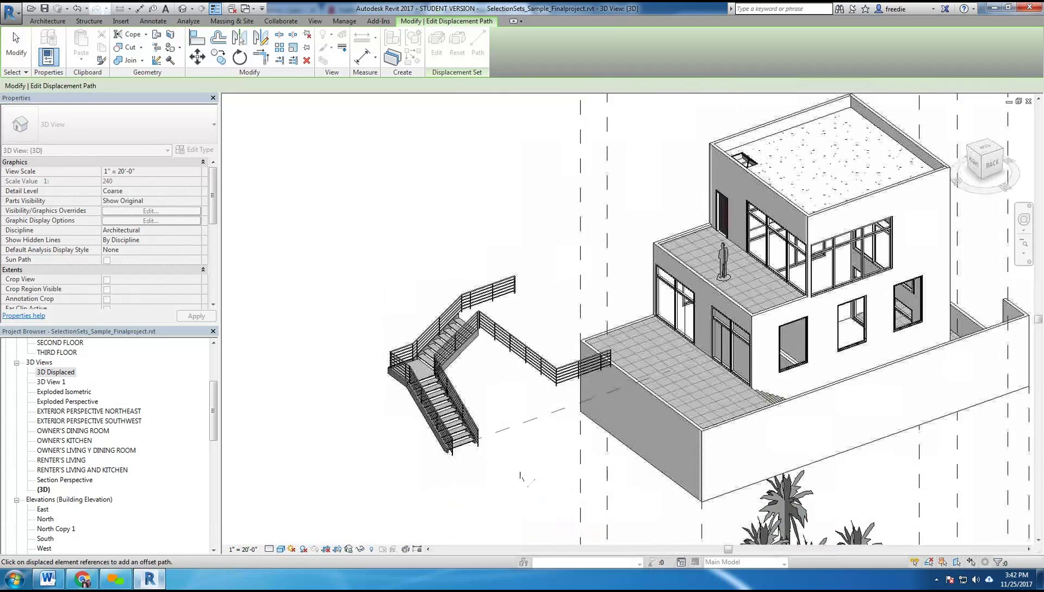
scroll(476, 463, up, 1)
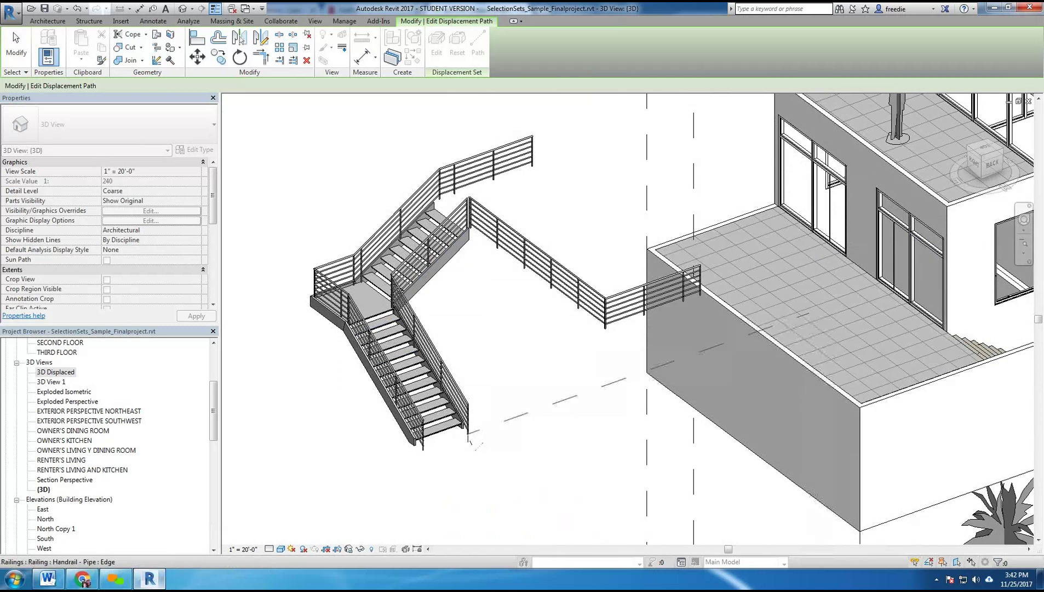
click(472, 437)
click(536, 143)
click(471, 199)
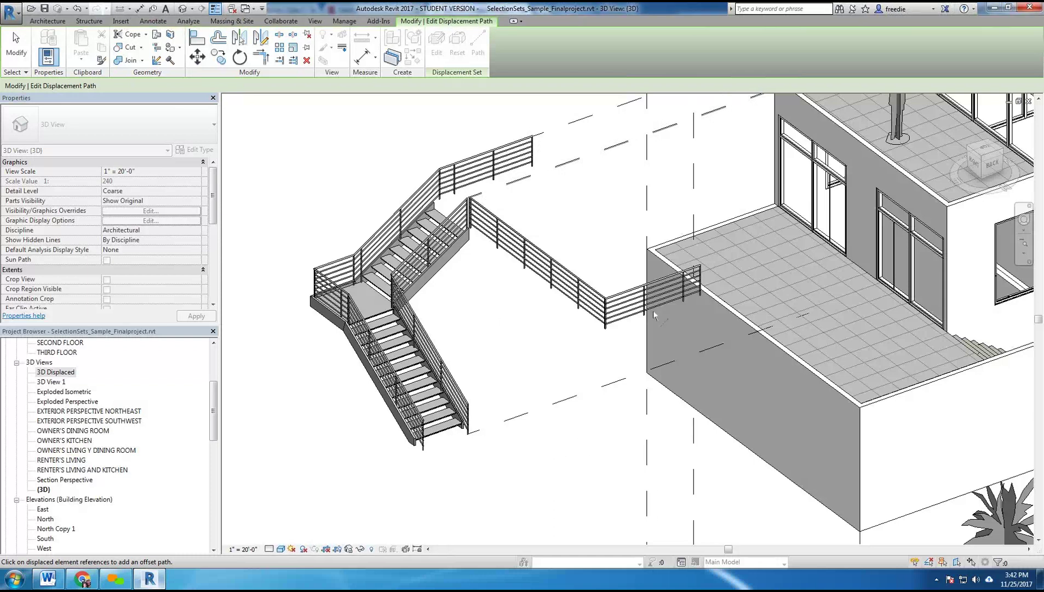
click(701, 269)
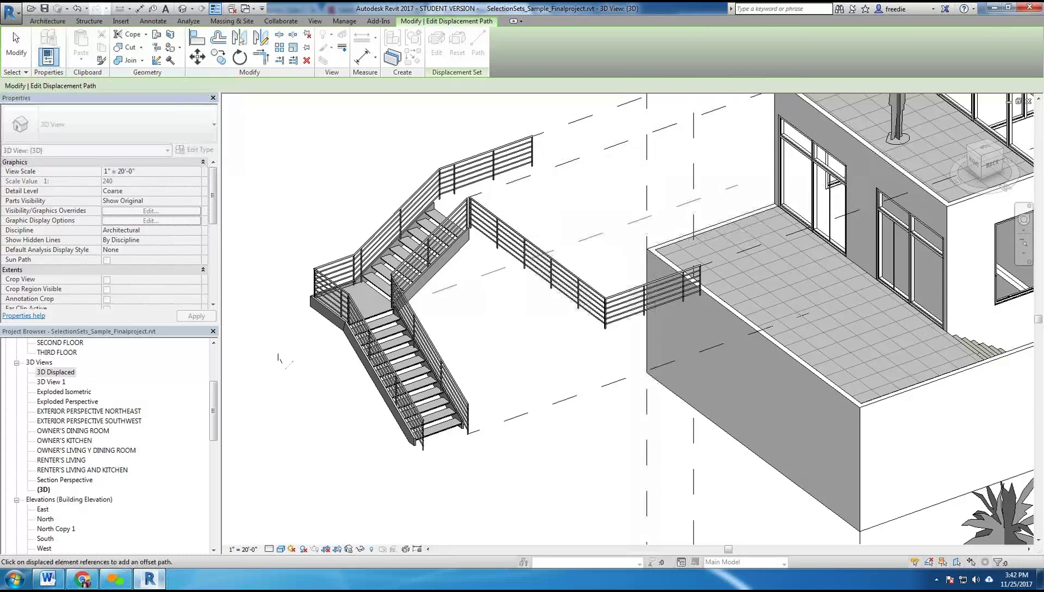
scroll(279, 363, down, 5)
middle_drag(279, 363, 412, 424)
scroll(412, 424, down, 5)
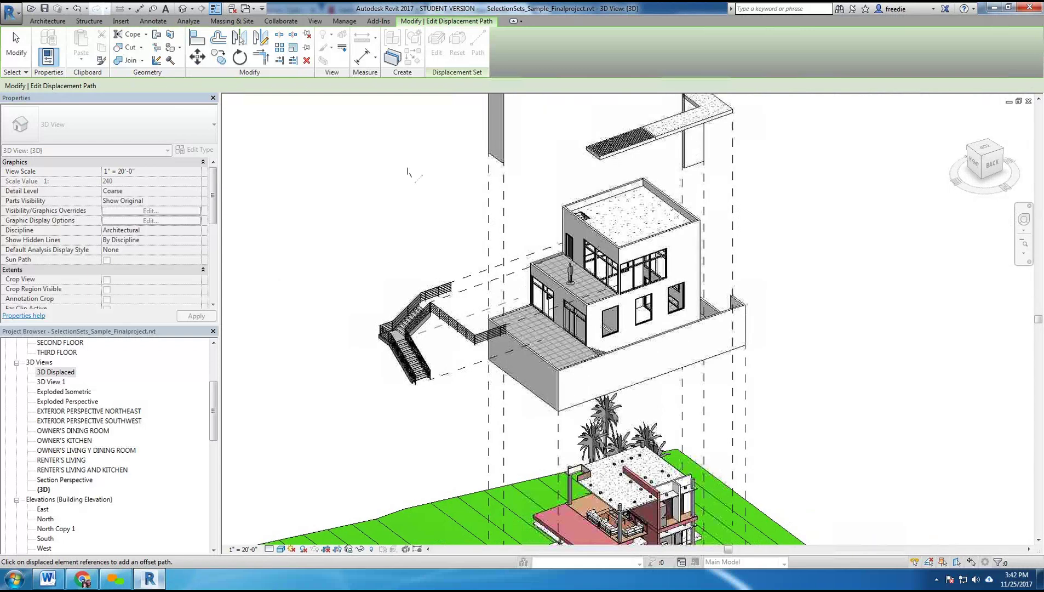
Step: Exit displacement path editing with Esc and reframe the view on the offset stair
middle_drag(407, 171, 421, 258)
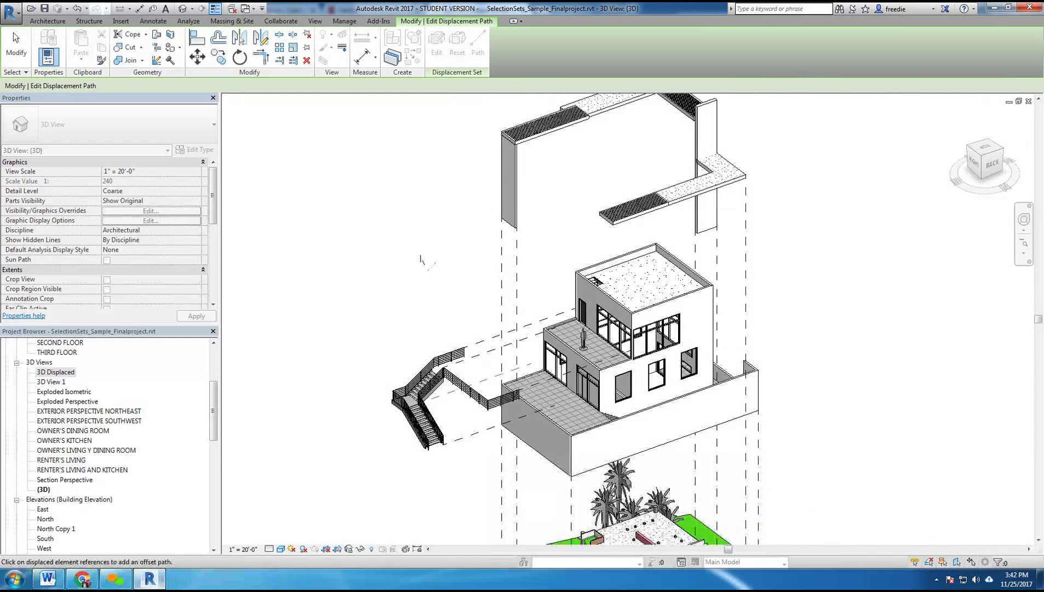
scroll(431, 449, up, 5)
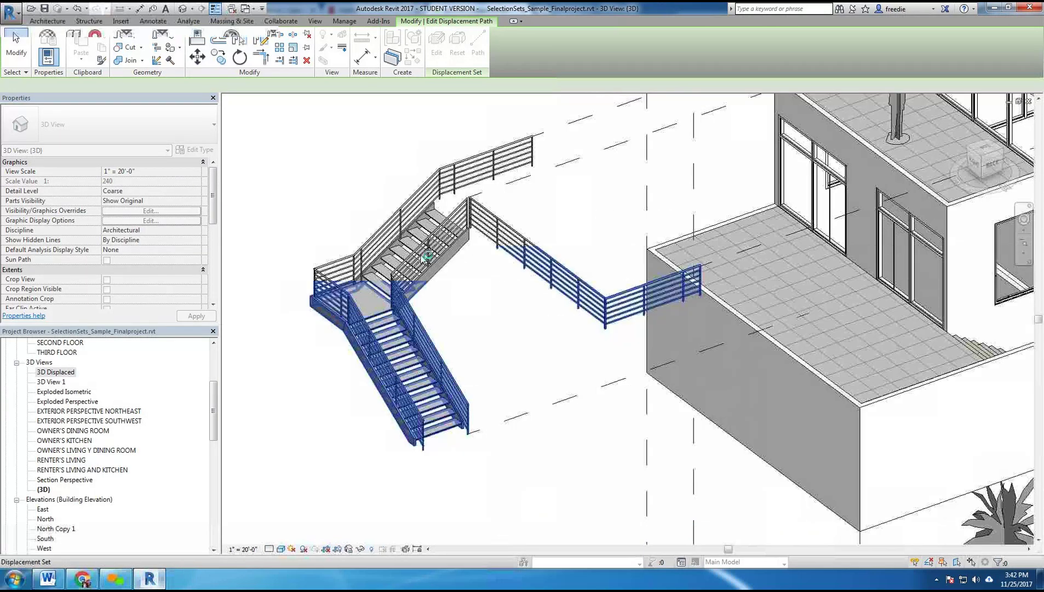
key(Escape)
scroll(461, 454, down, 4)
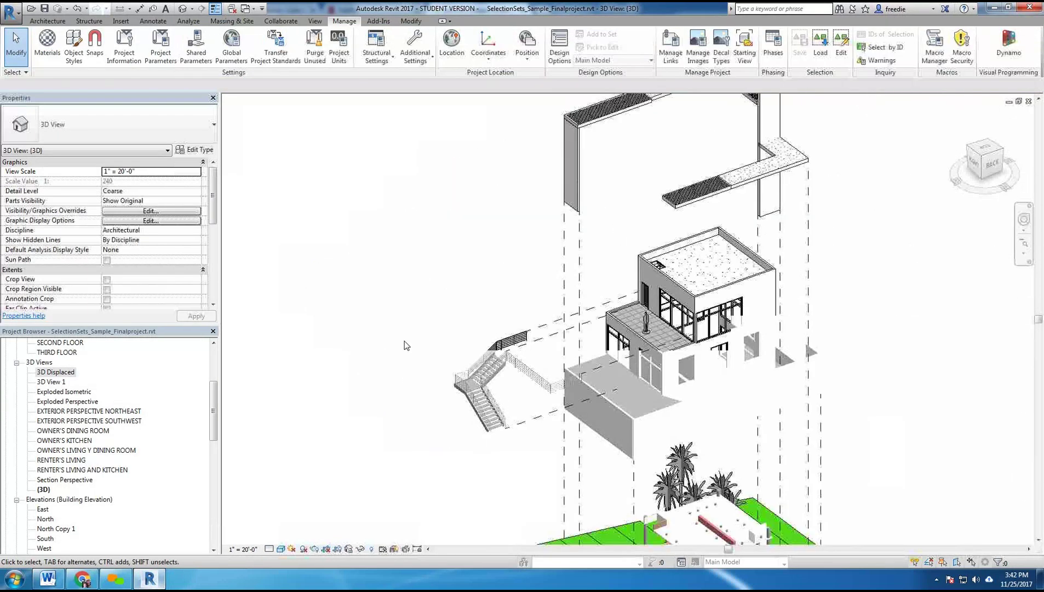
middle_drag(538, 264, 472, 263)
scroll(463, 262, up, 2)
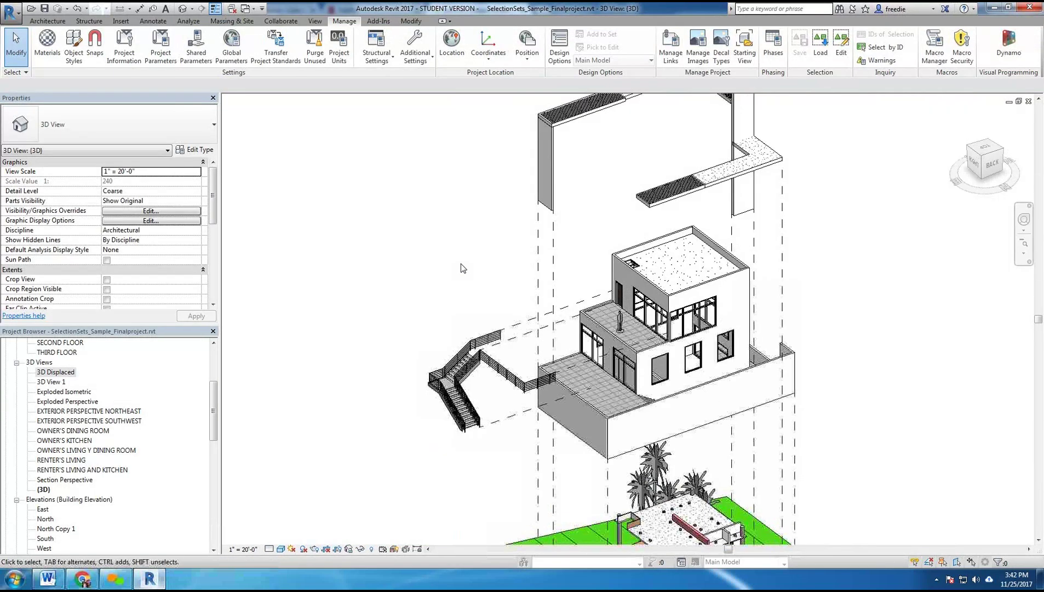
scroll(499, 428, down, 1)
scroll(495, 416, up, 4)
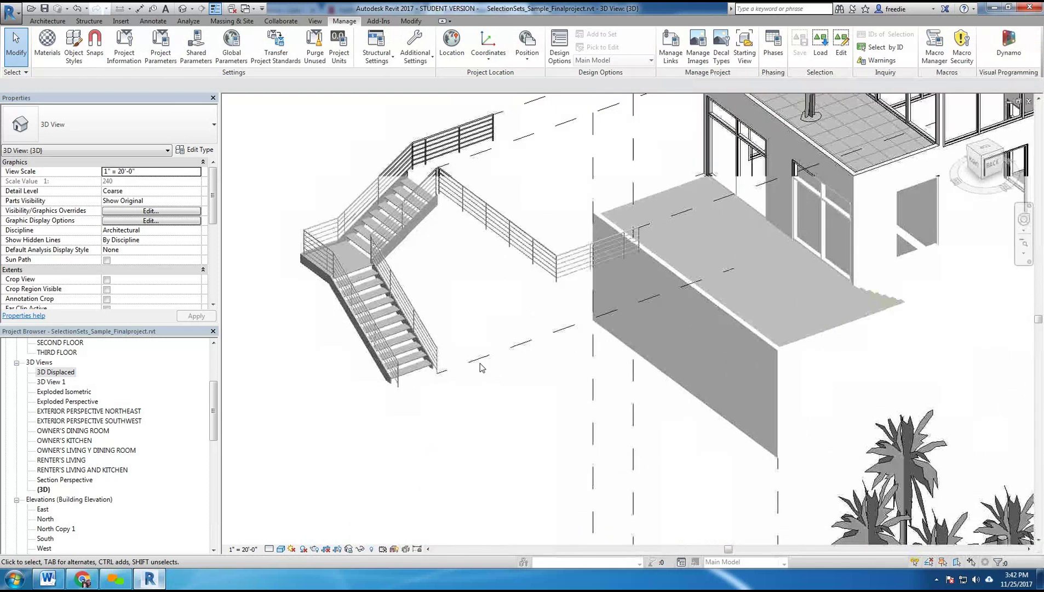
click(484, 362)
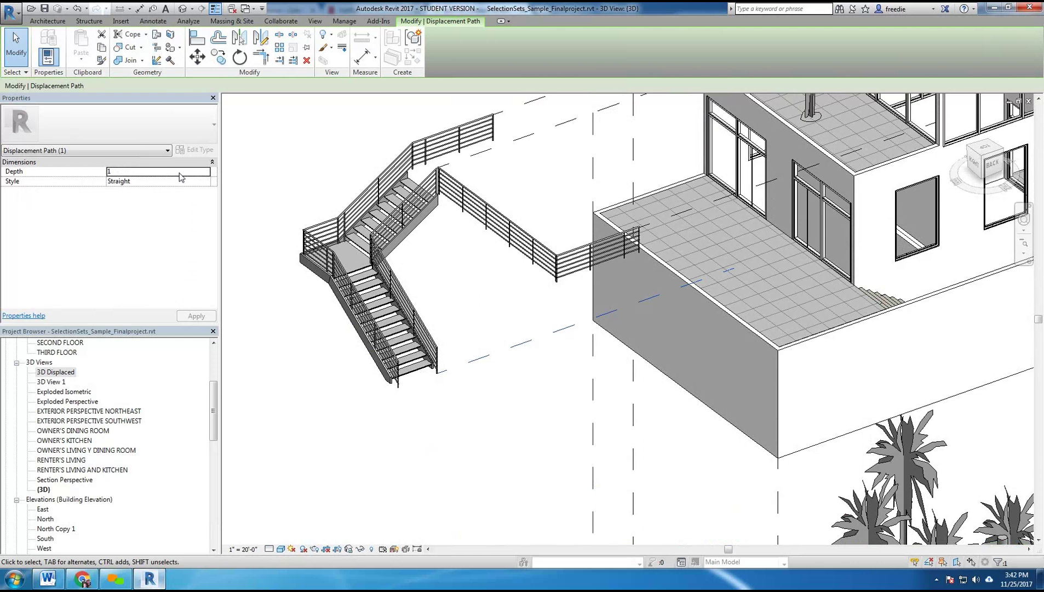
click(206, 173)
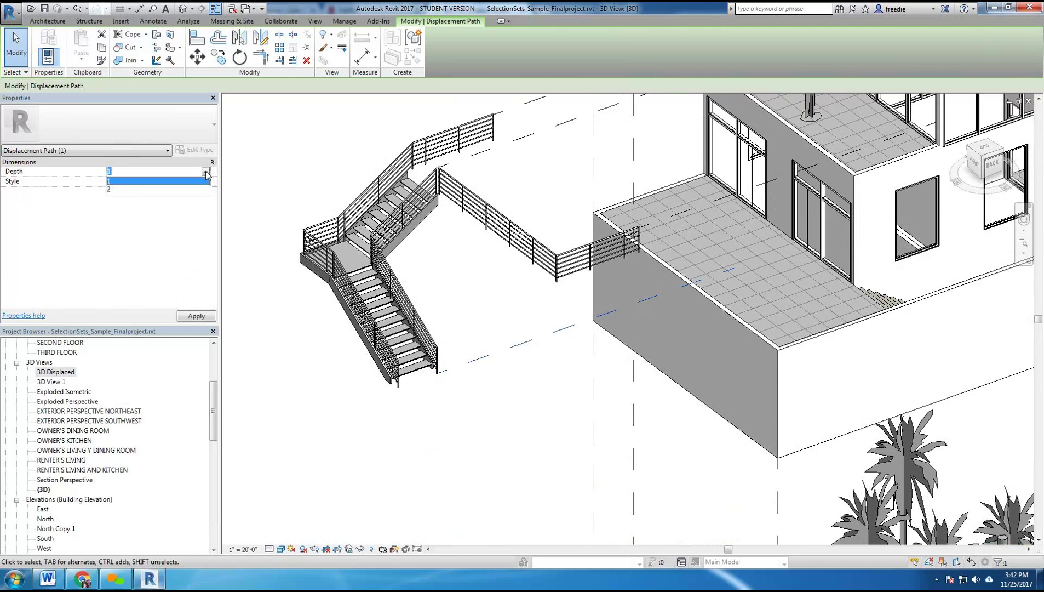
click(206, 173)
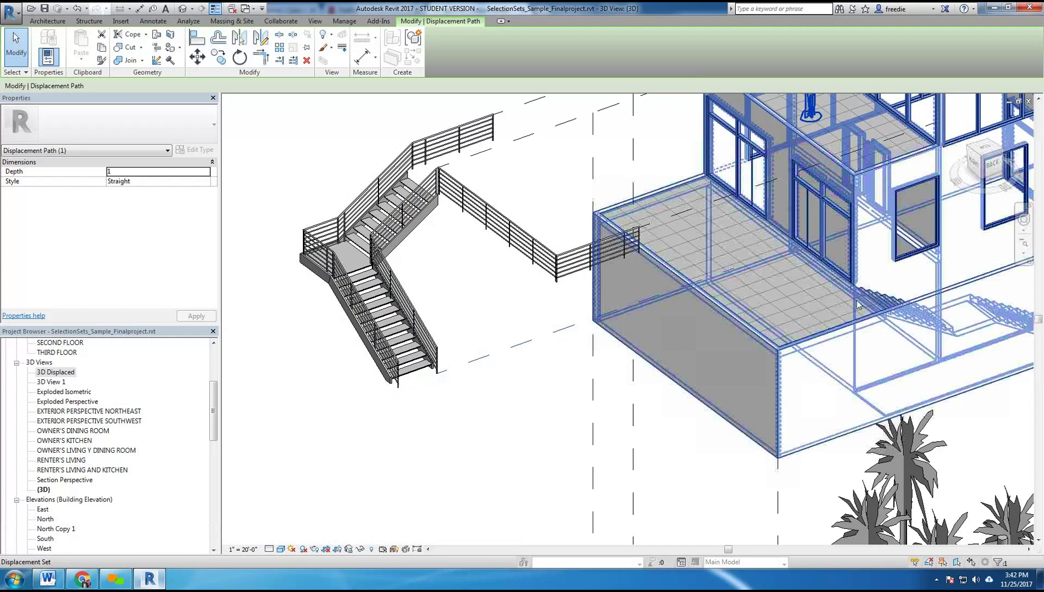
scroll(574, 319, down, 4)
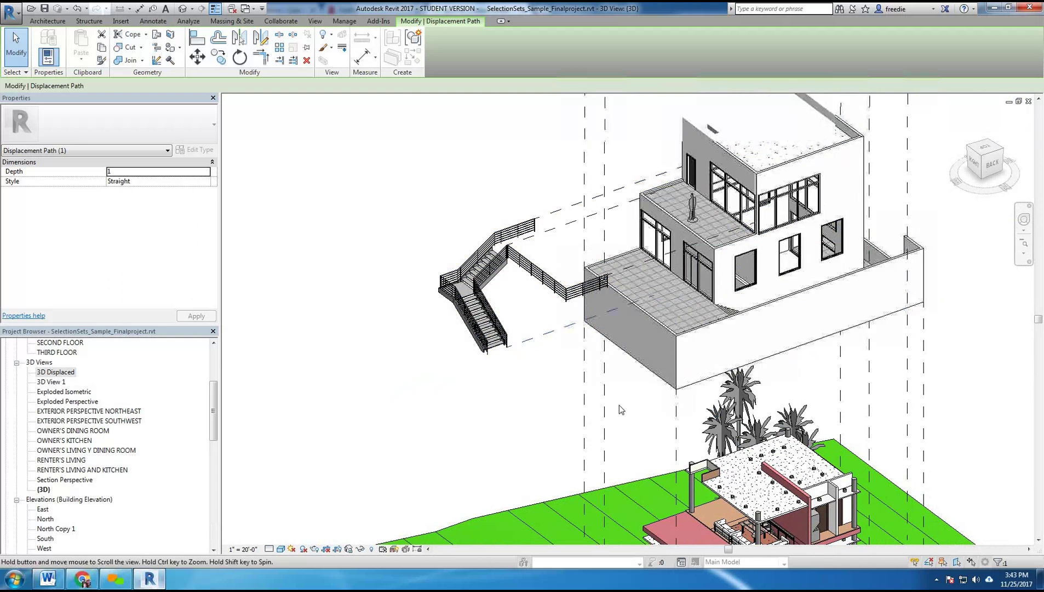
middle_drag(621, 366, 613, 314)
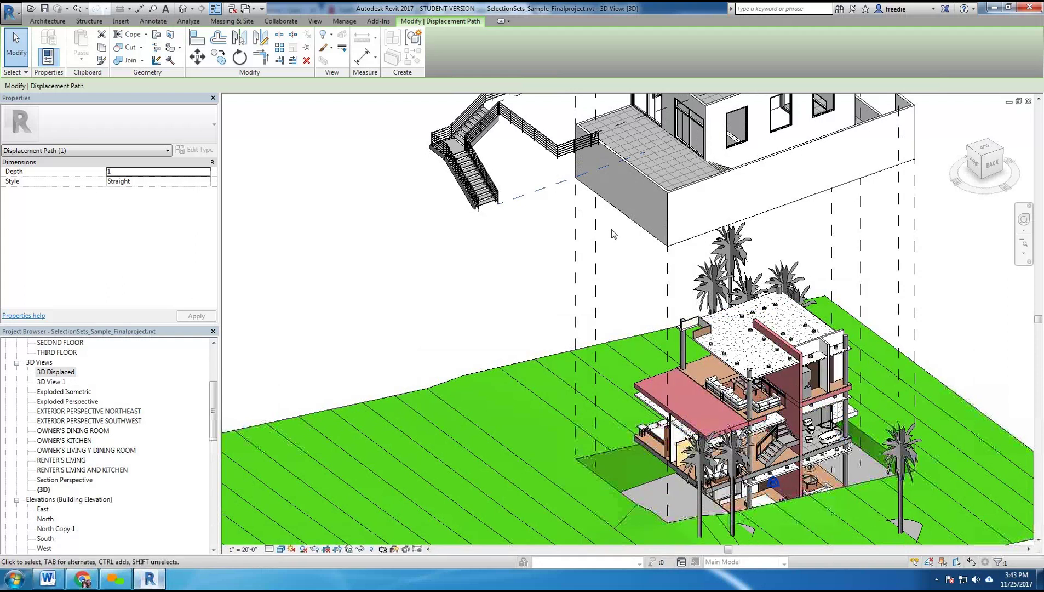
middle_drag(613, 233, 600, 349)
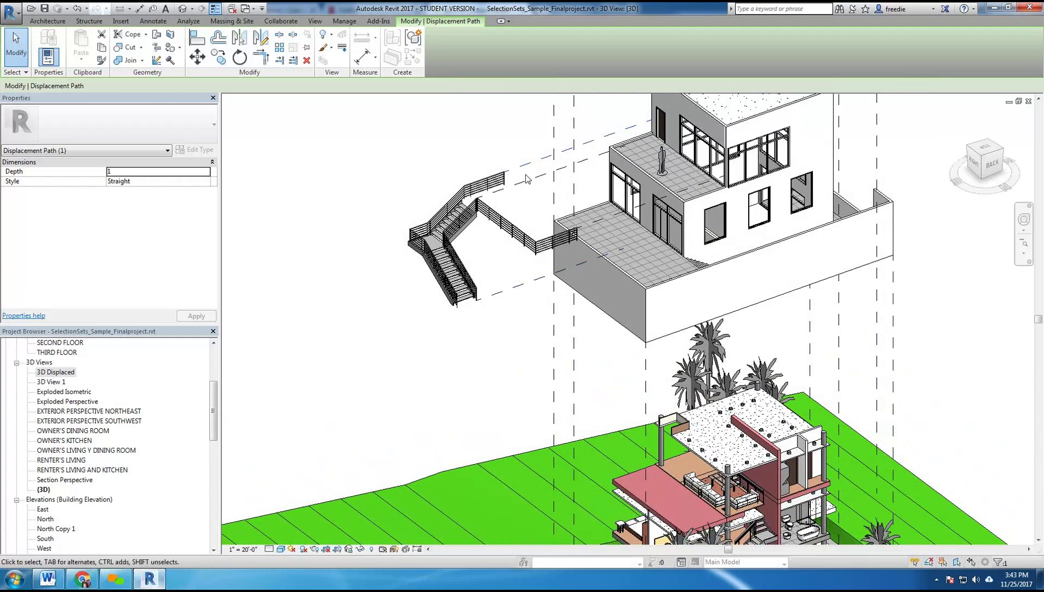
click(206, 172)
click(126, 192)
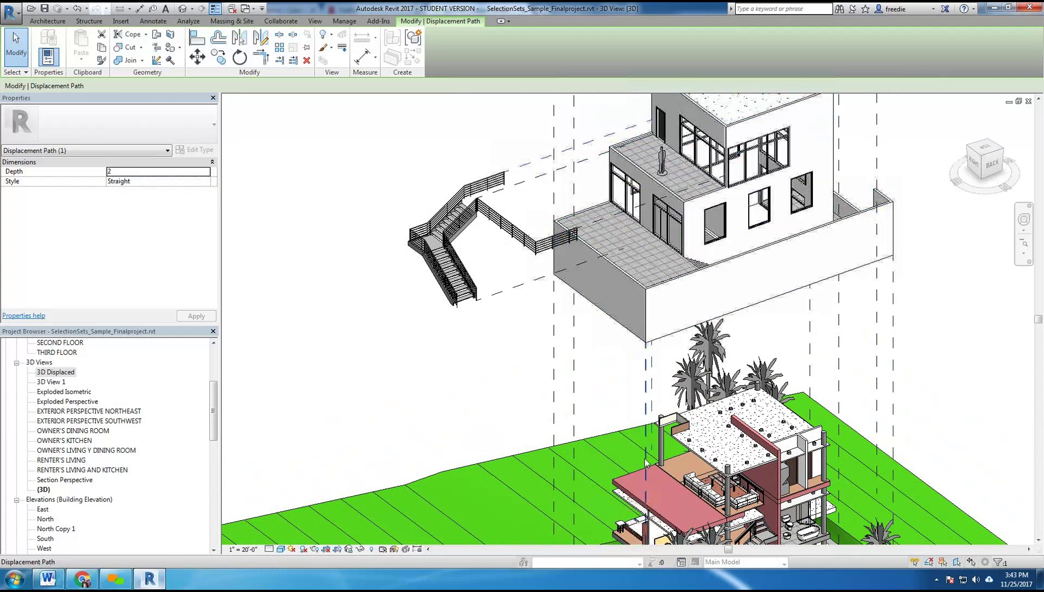
click(346, 305)
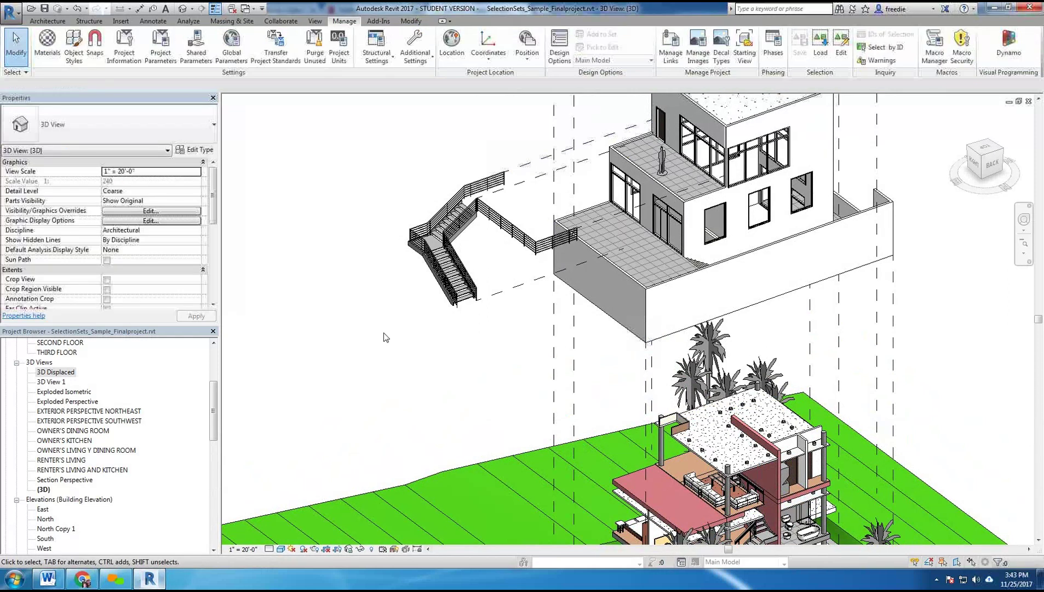
scroll(385, 337, down, 2)
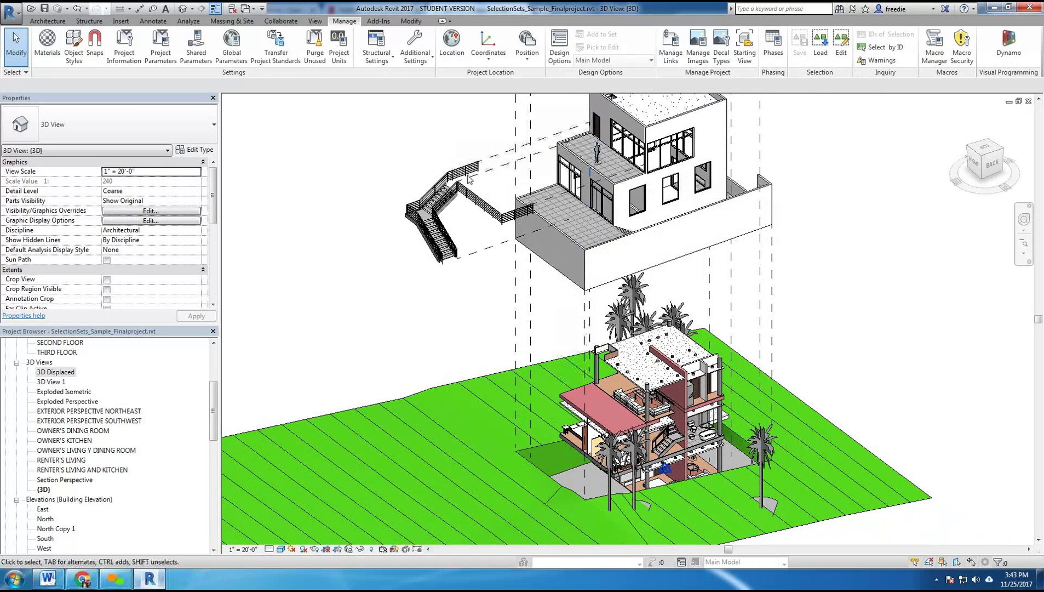
click(493, 157)
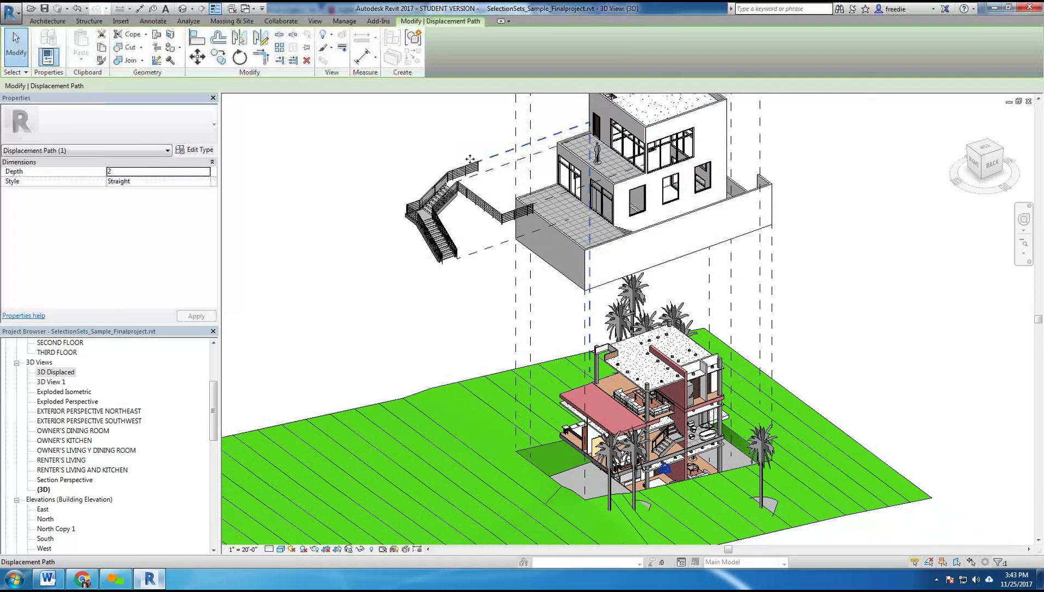
click(208, 172)
click(136, 182)
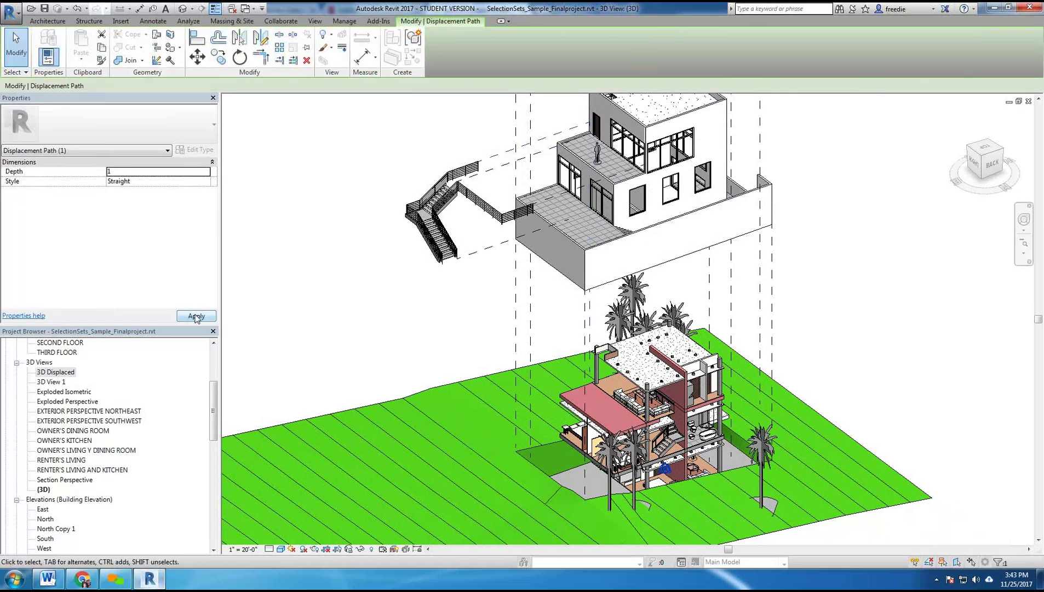
click(196, 316)
click(406, 301)
scroll(346, 245, down, 2)
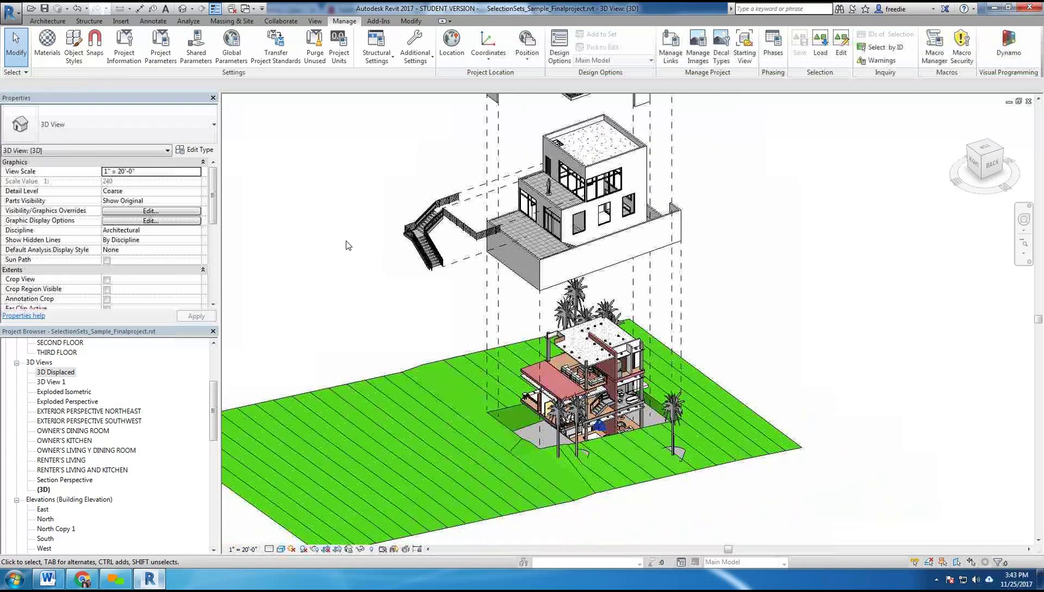
middle_drag(346, 245, 387, 323)
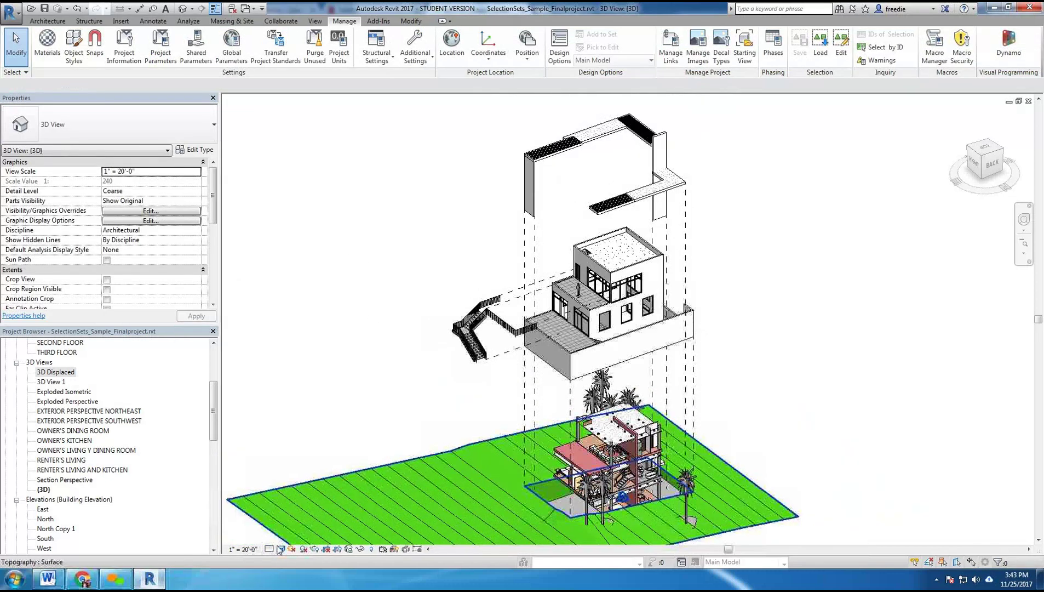
Step: Switch shadows on from the view control bar so the exploded house casts shadows
click(281, 549)
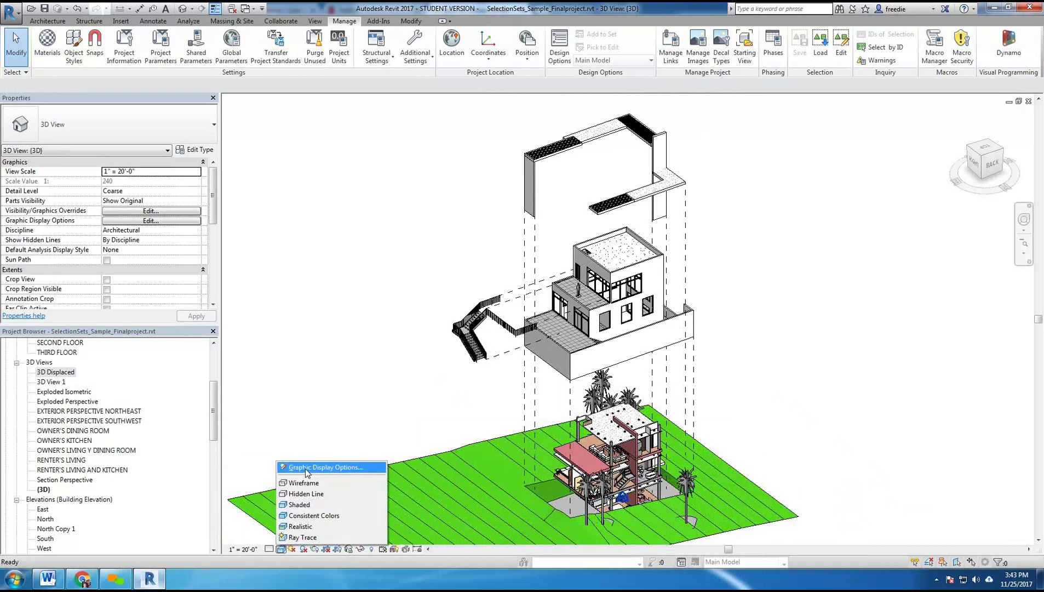
click(303, 548)
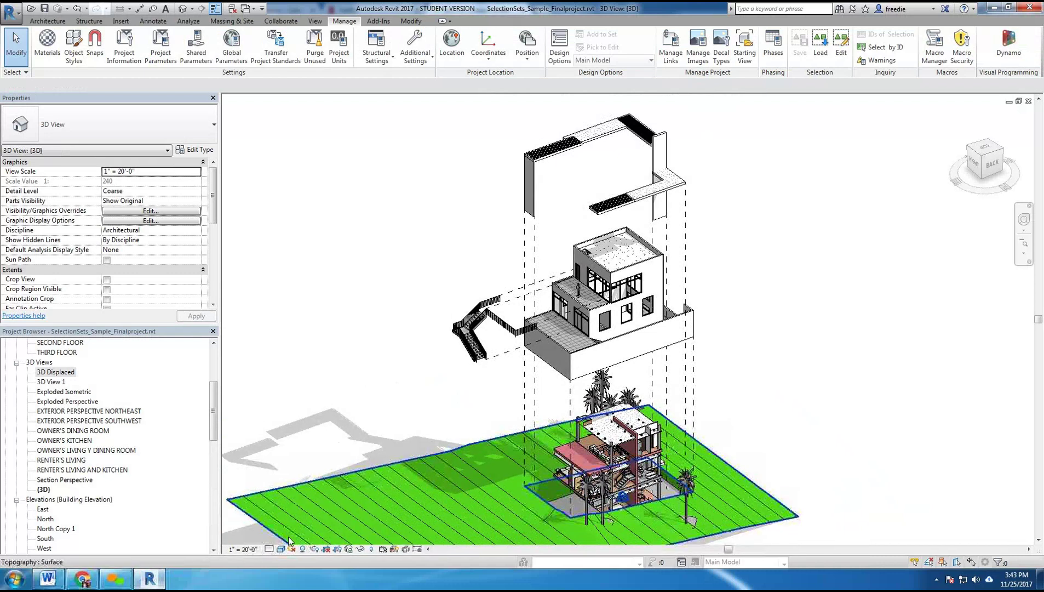
click(281, 548)
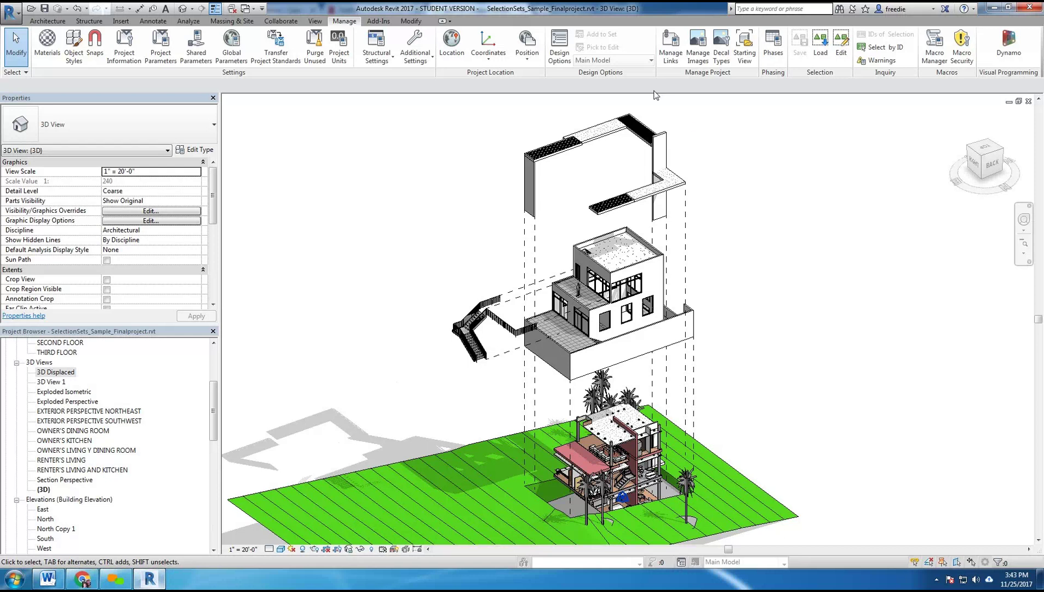
click(652, 131)
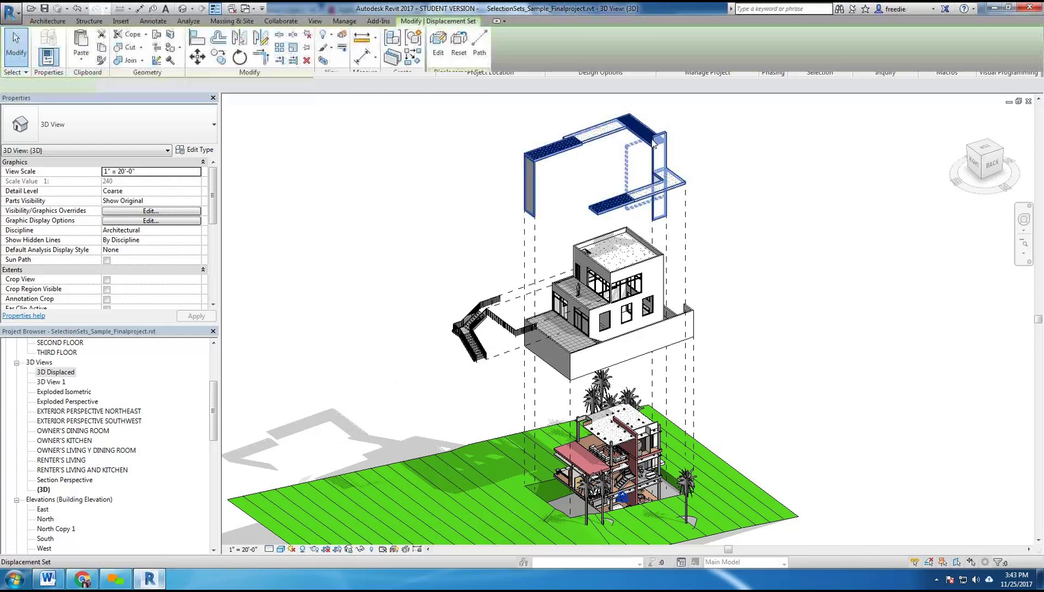
click(648, 241)
click(470, 335)
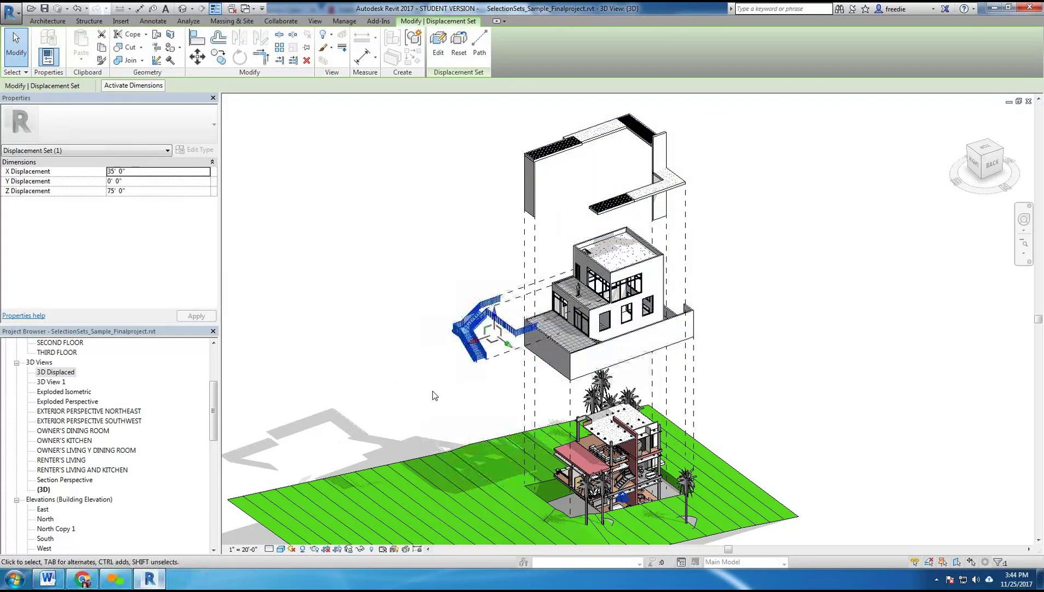
key(Escape)
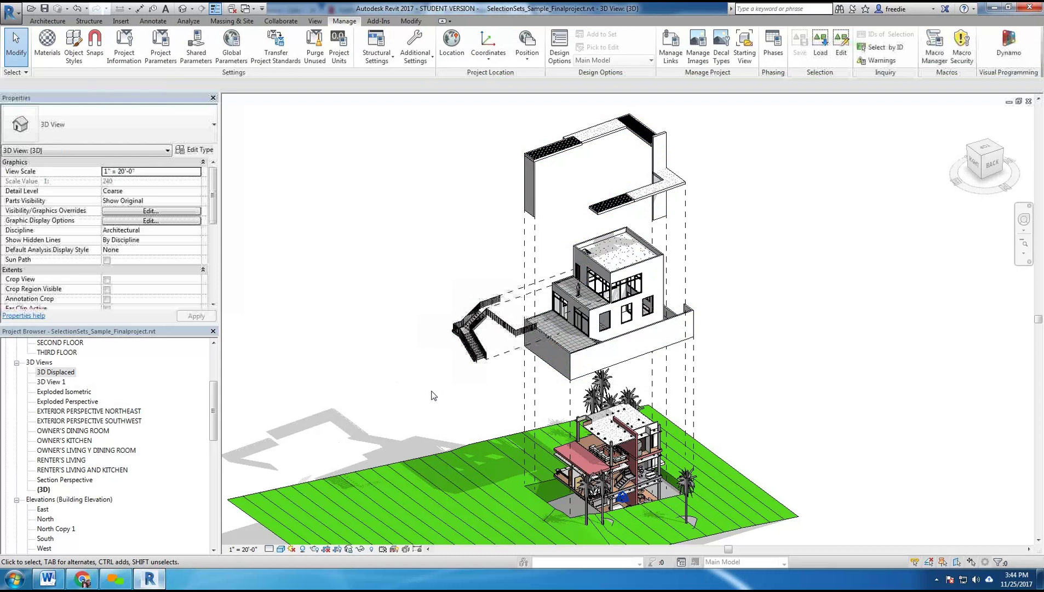
click(551, 144)
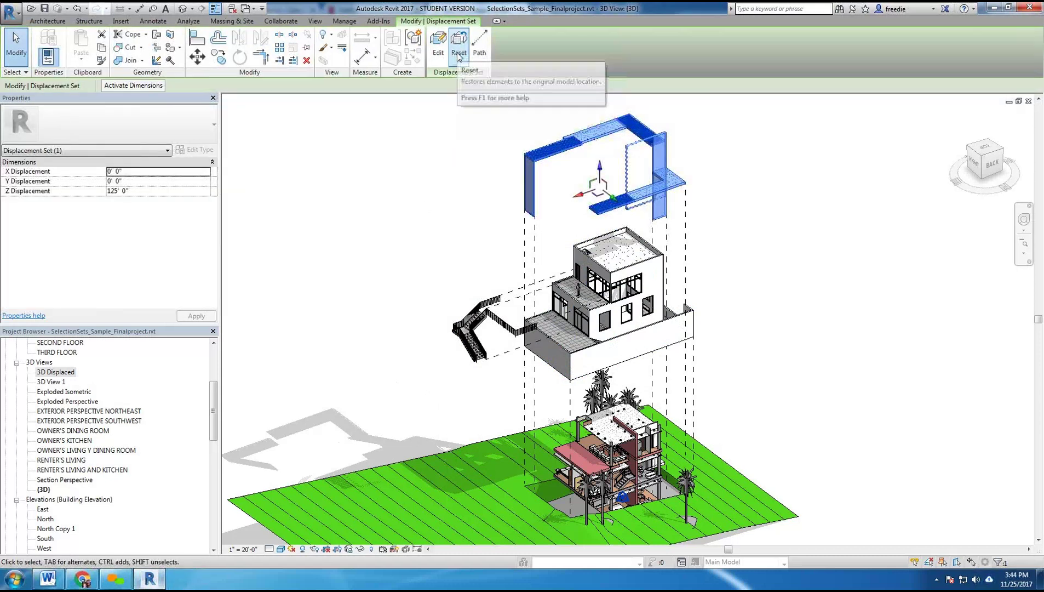
click(707, 358)
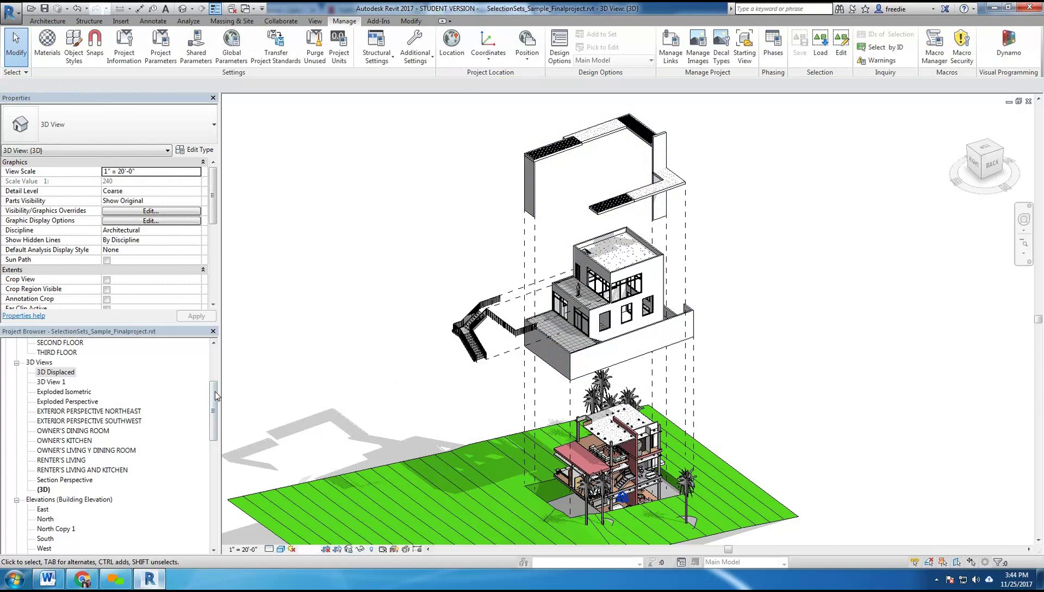
click(55, 372)
right_click(61, 373)
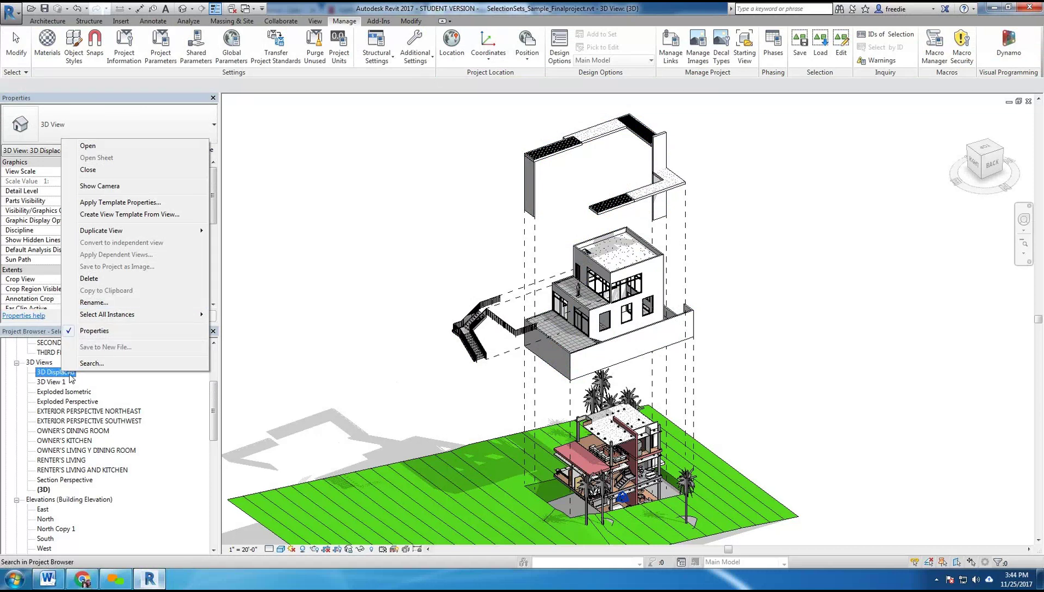
click(467, 253)
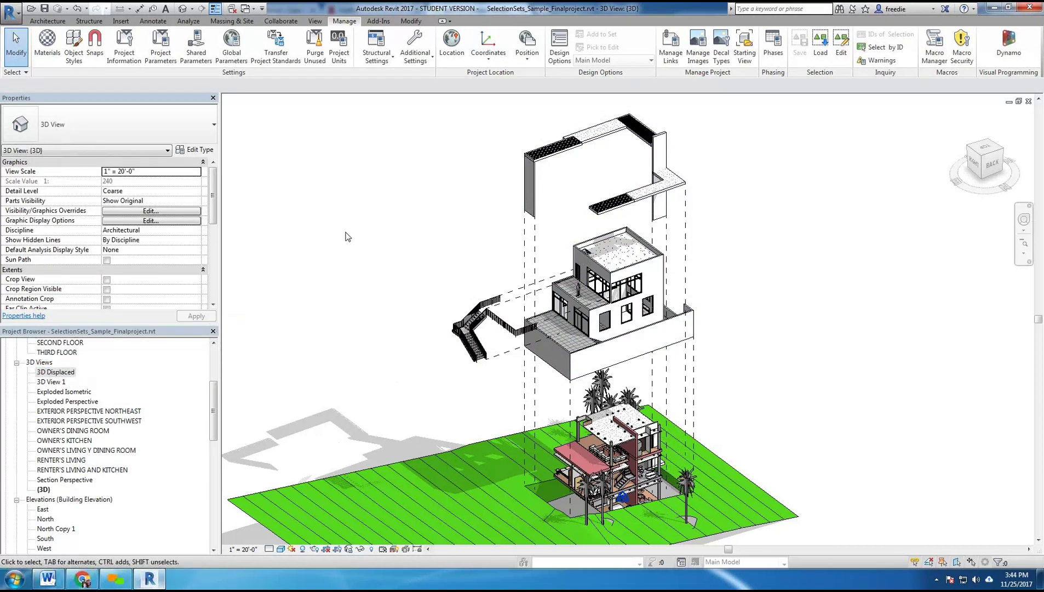